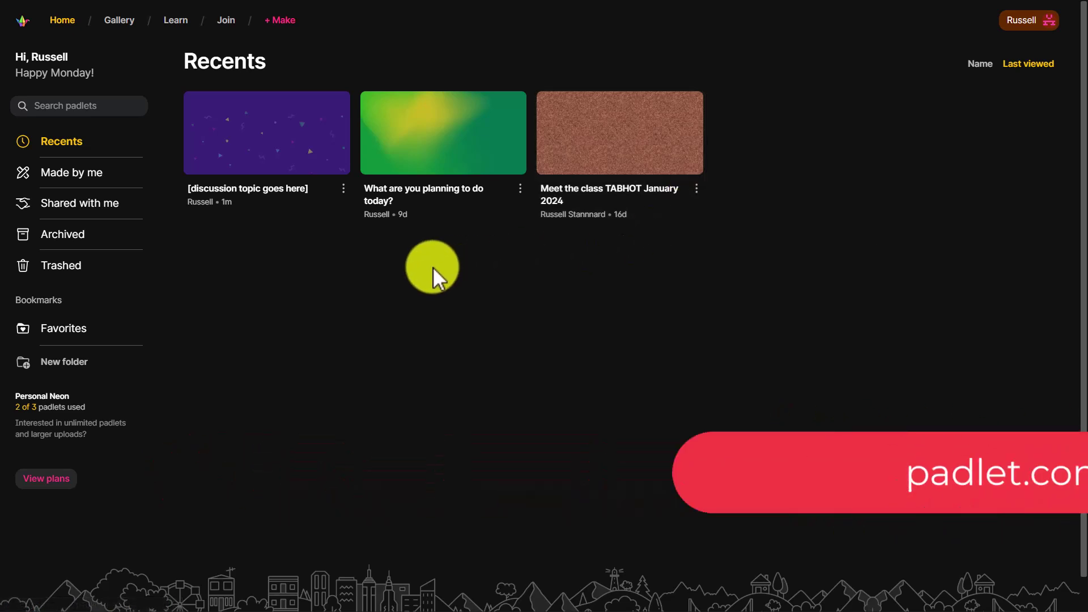
# Step: Trash the '[discussion topic goes here]' padlet and create a new board from the Breakout groups recipe
pyautogui.click(342, 188)
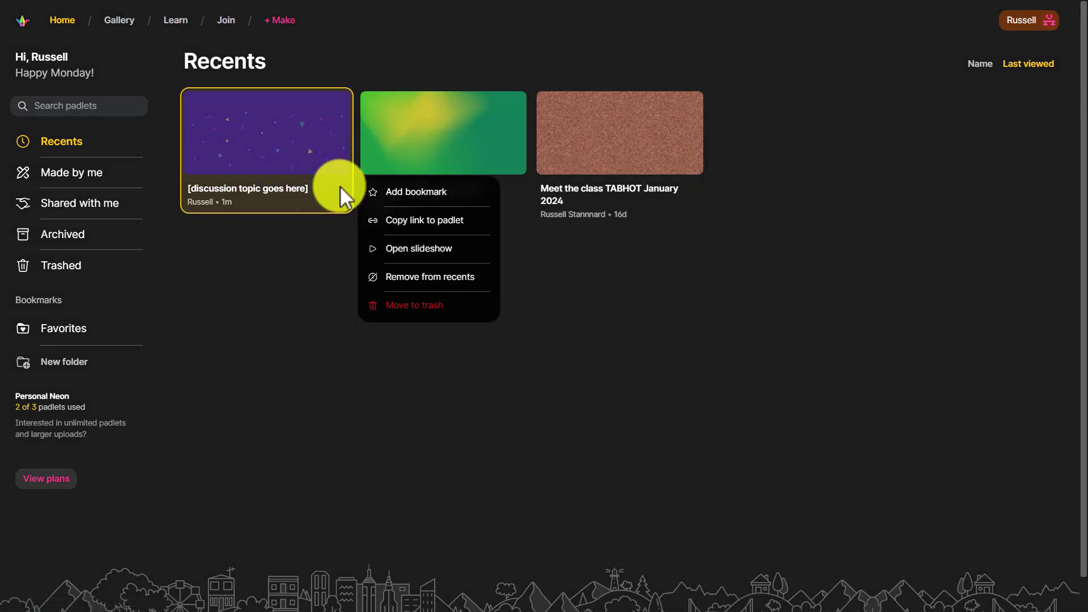
pyautogui.click(409, 308)
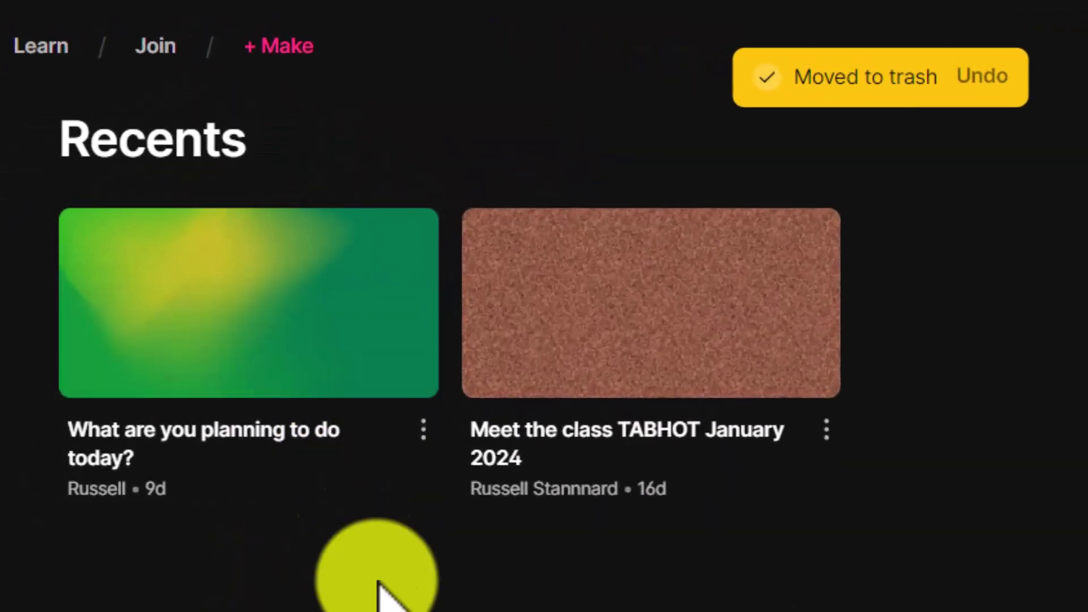
pyautogui.click(289, 54)
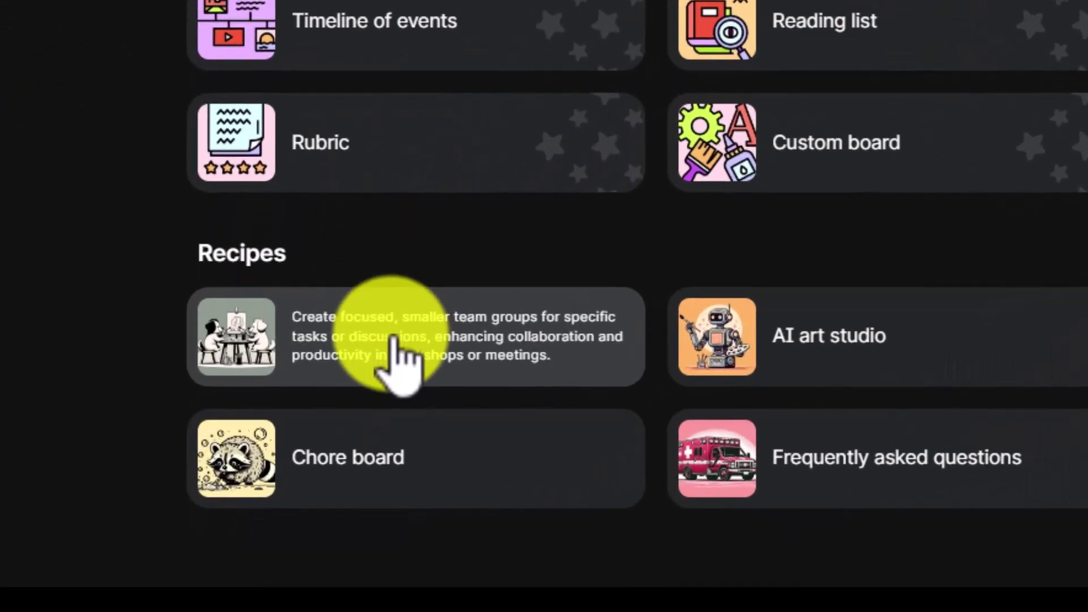
pyautogui.click(394, 339)
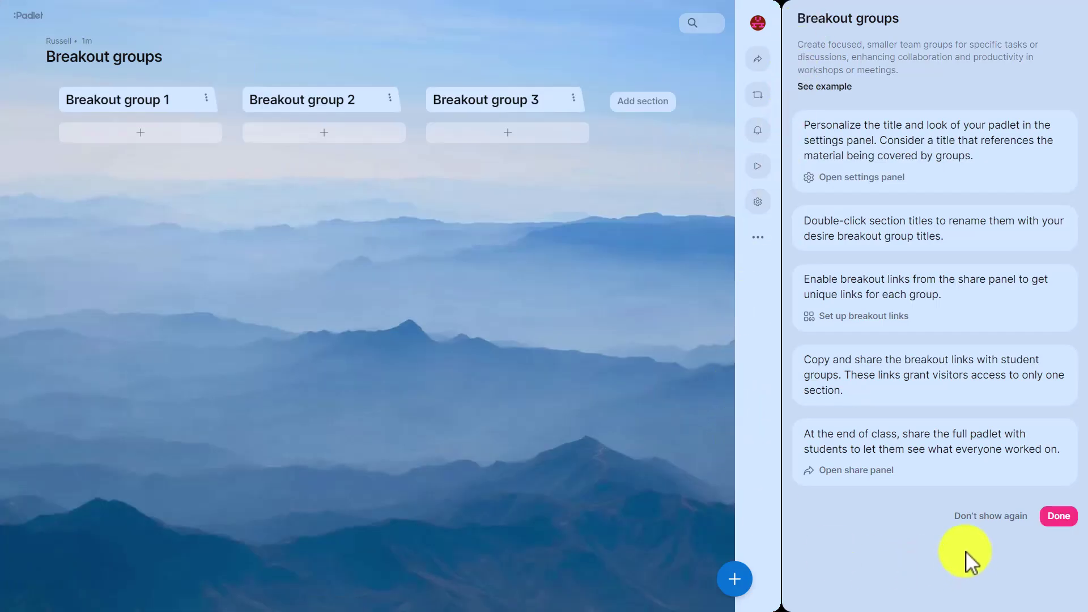
# Step: Dismiss the breakout tips and add a Breakout group 4 section
pyautogui.click(1058, 517)
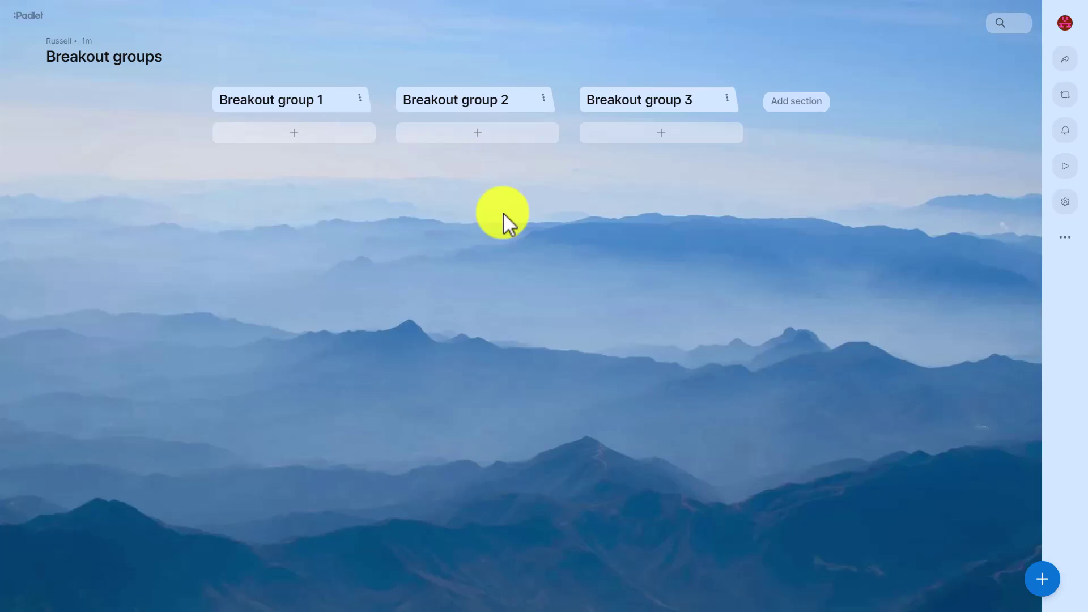
pyautogui.click(791, 102)
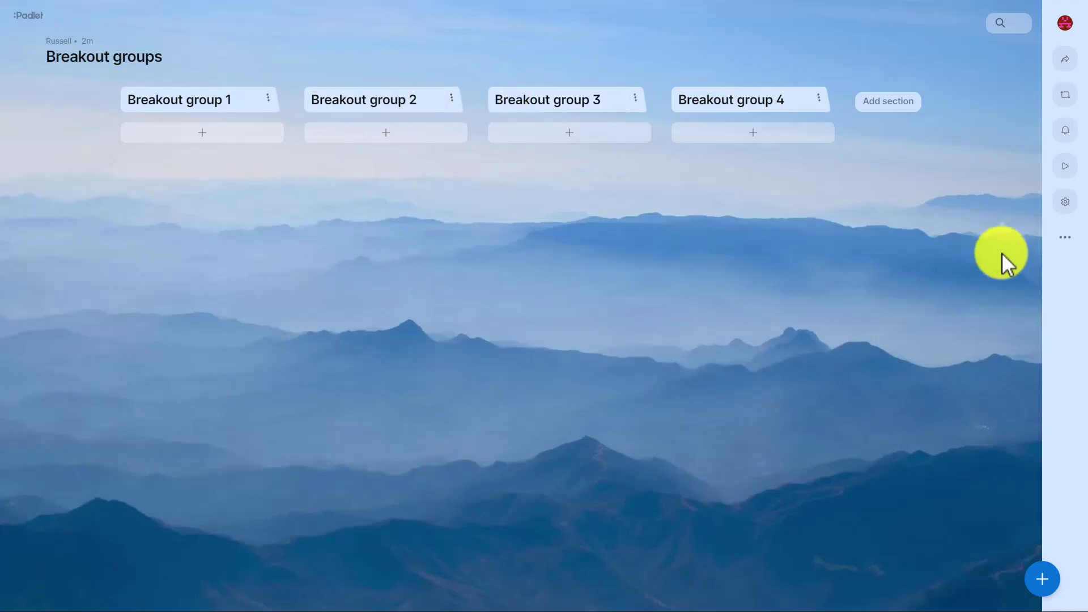
# Step: Title the board 'Discussion in groups' with description 'What do you think of AI? Is it useful for teaching'
pyautogui.click(1066, 205)
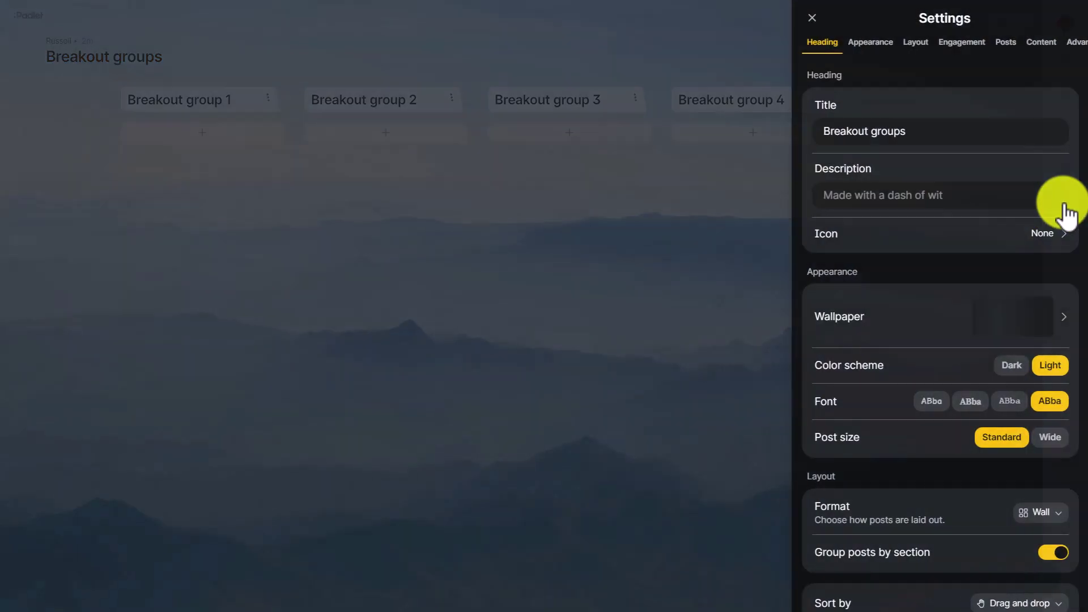
pyautogui.click(942, 139)
pyautogui.press('BackSpace')
pyautogui.press('BackSpace')
pyautogui.press('BackSpace')
pyautogui.press('BackSpace')
pyautogui.press('BackSpace')
pyautogui.press('BackSpace')
pyautogui.press('BackSpace')
pyautogui.press('BackSpace')
pyautogui.press('BackSpace')
pyautogui.press('BackSpace')
pyautogui.press('BackSpace')
pyautogui.press('BackSpace')
pyautogui.press('BackSpace')
pyautogui.press('BackSpace')
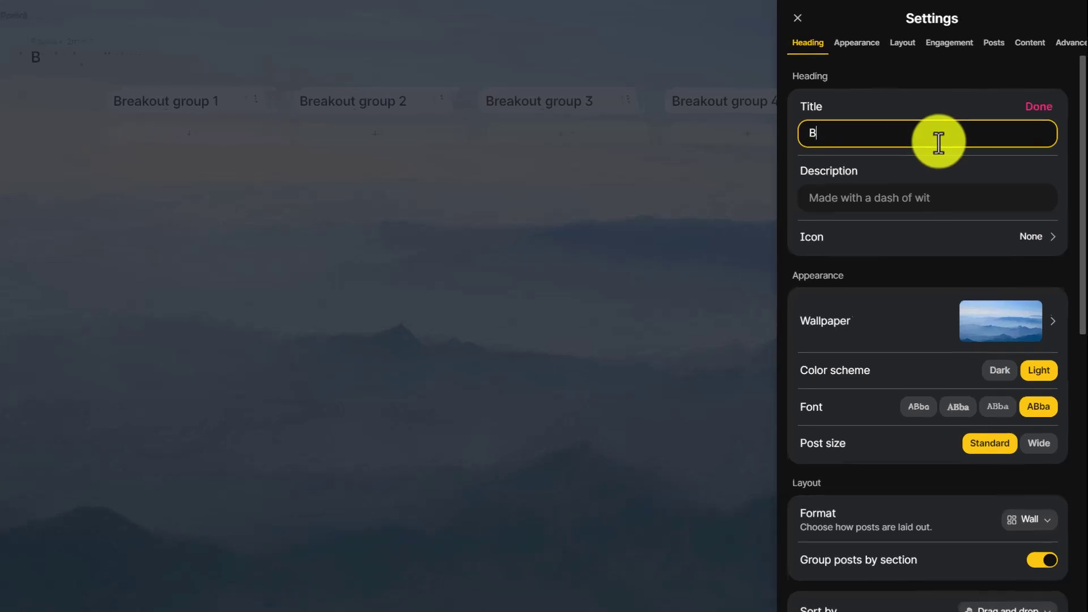
pyautogui.write('Disc')
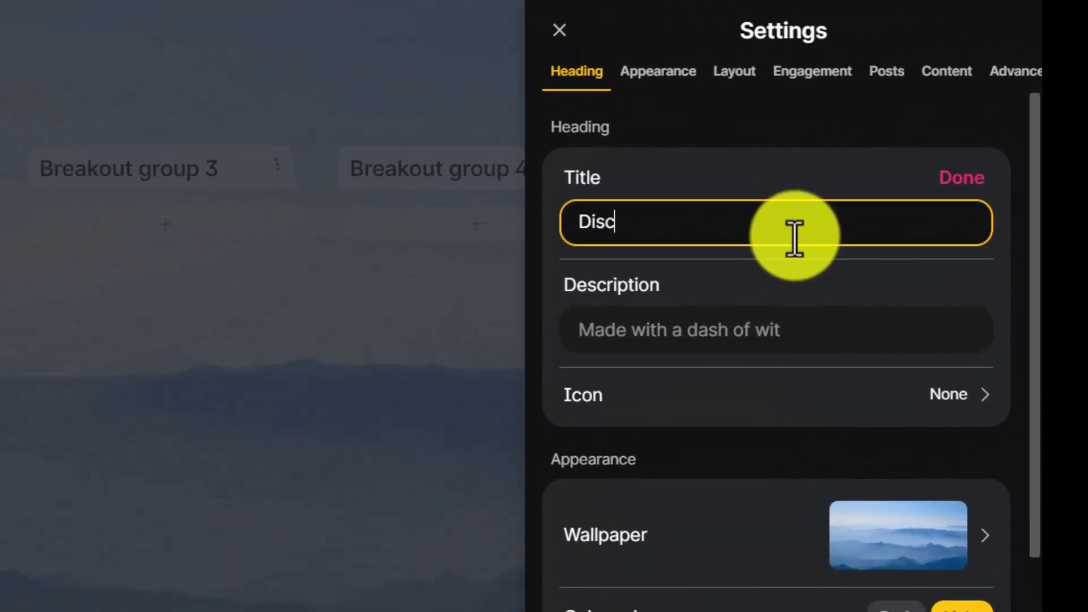
pyautogui.write('ussson in groups')
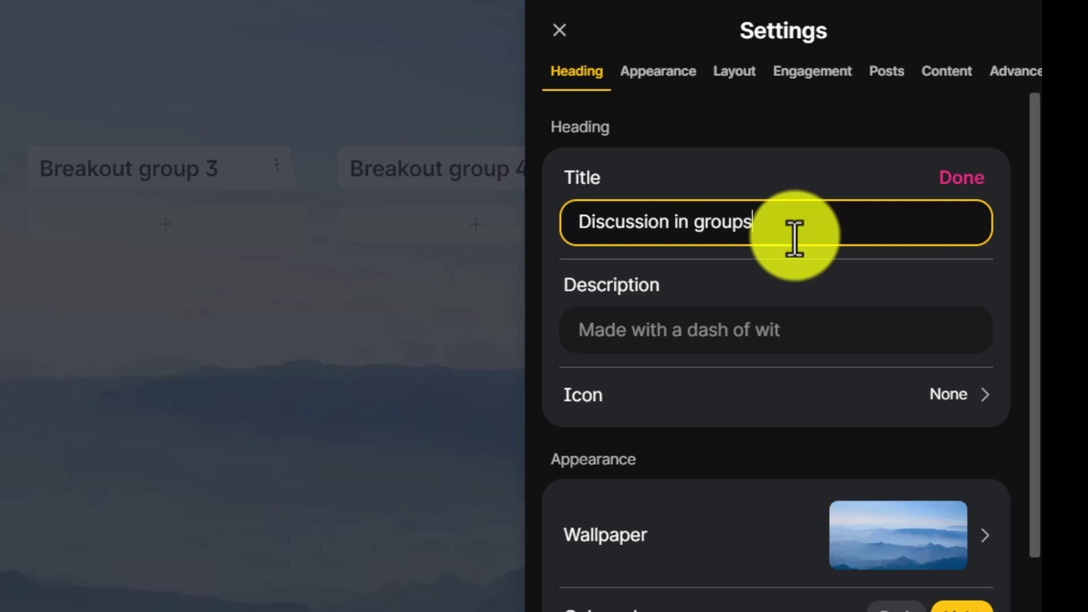
pyautogui.click(818, 330)
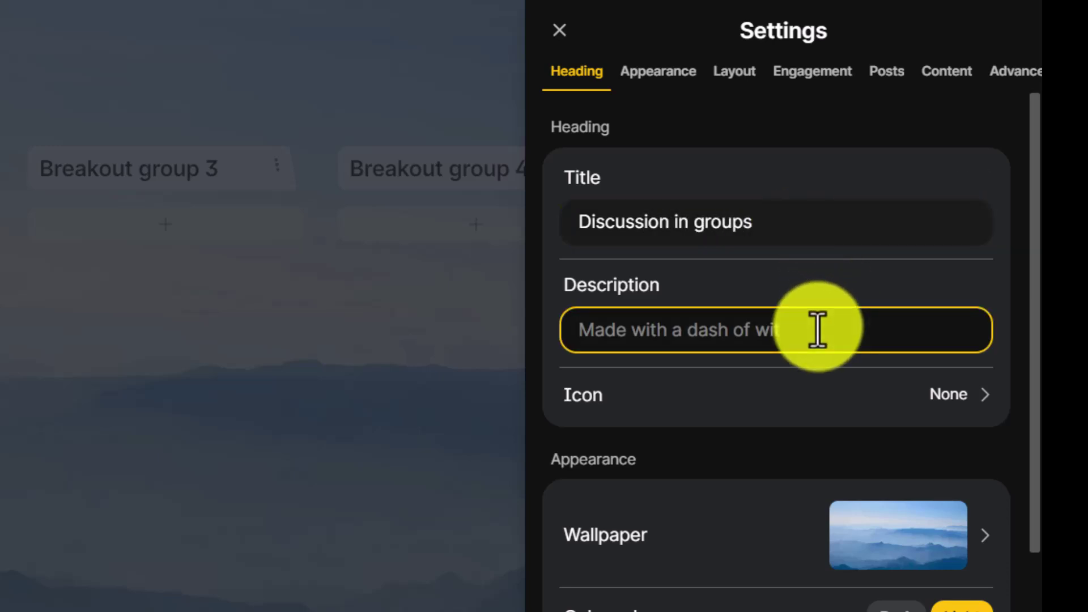
pyautogui.write('What ')
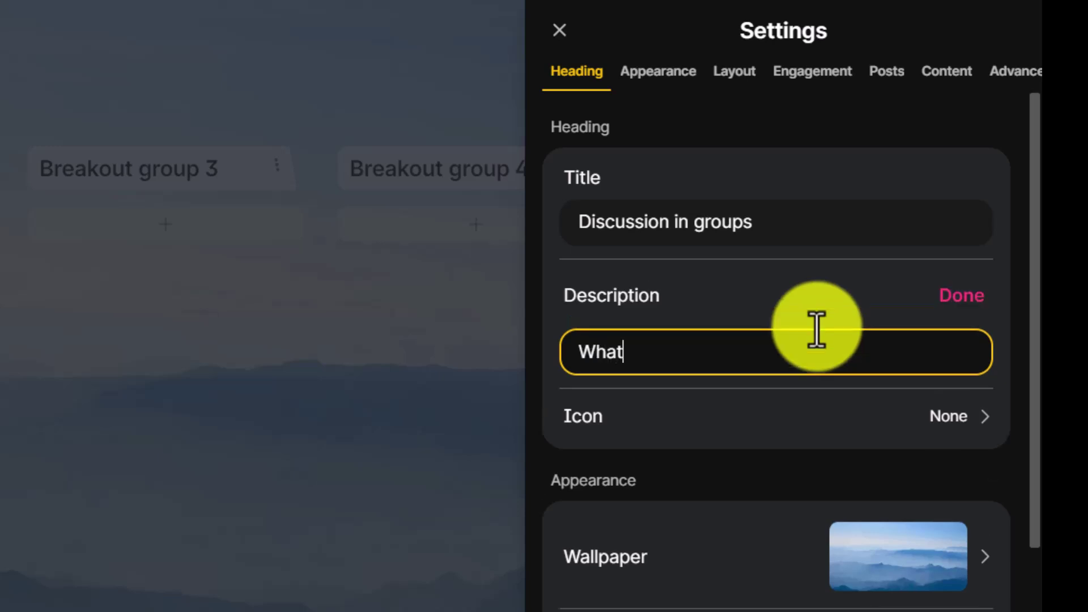
pyautogui.write('do you think of AI')
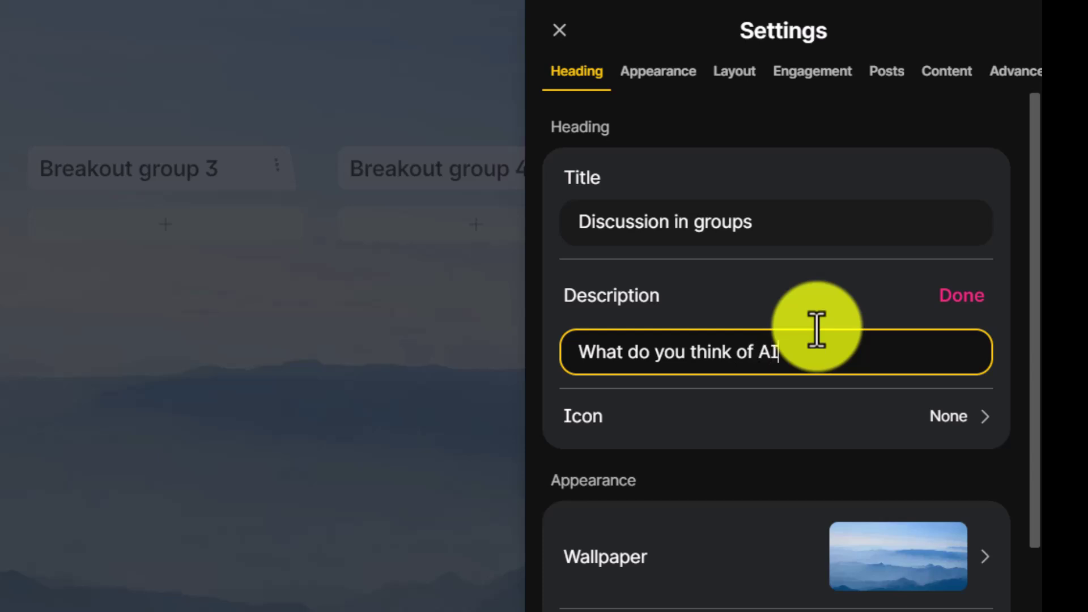
pyautogui.write('? Is')
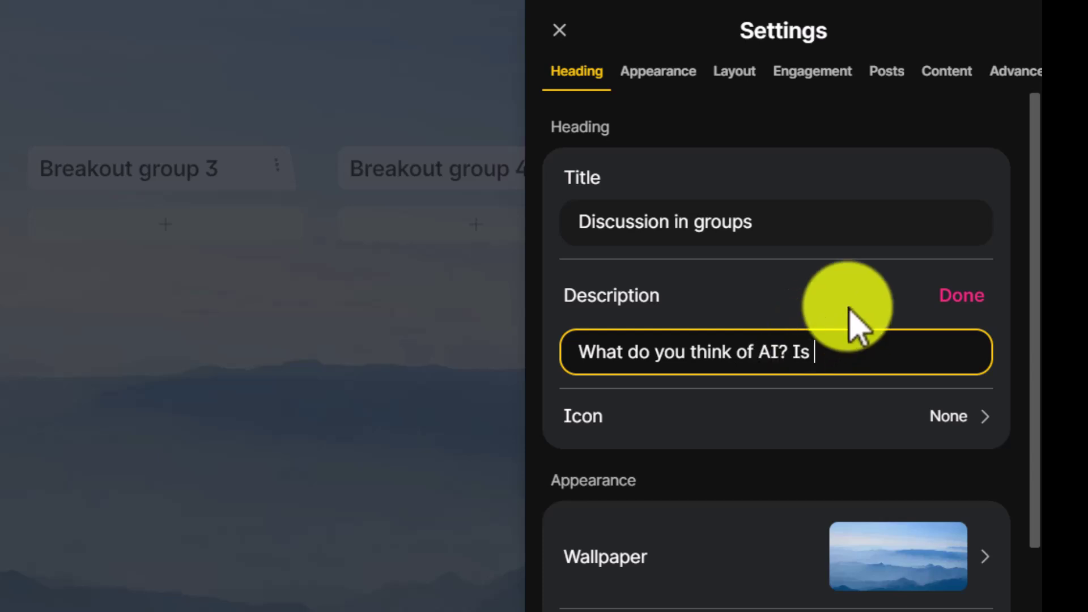
pyautogui.write(' it useful for t')
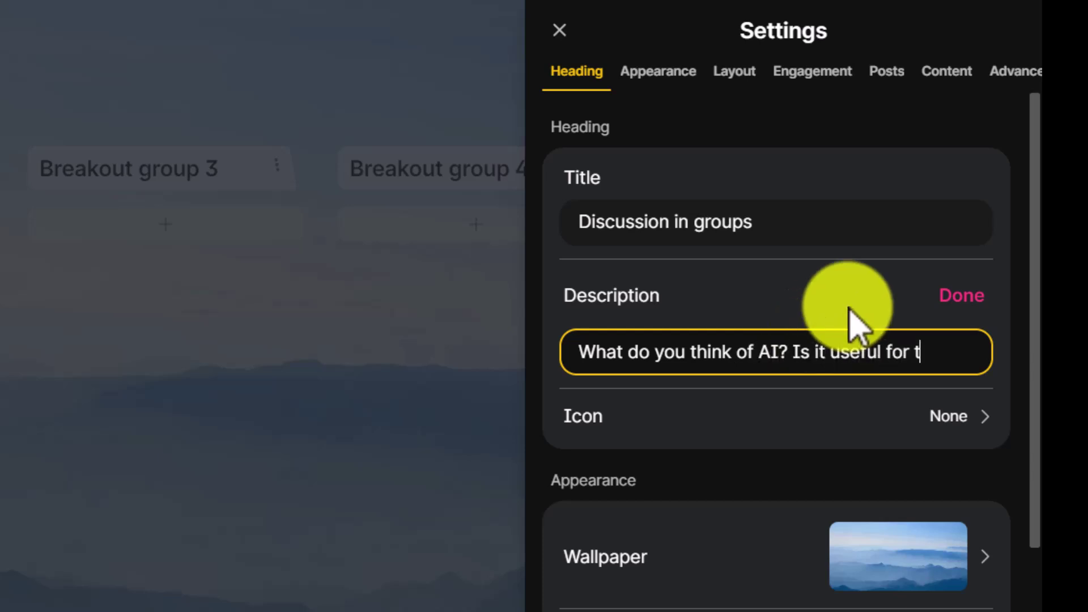
pyautogui.write('eaching?')
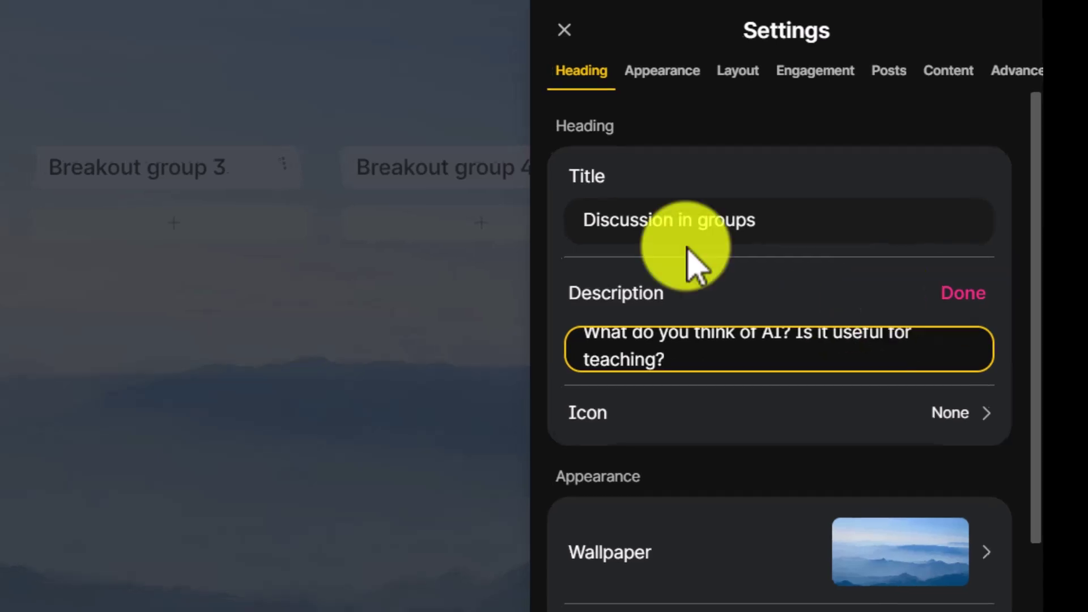
pyautogui.click(207, 363)
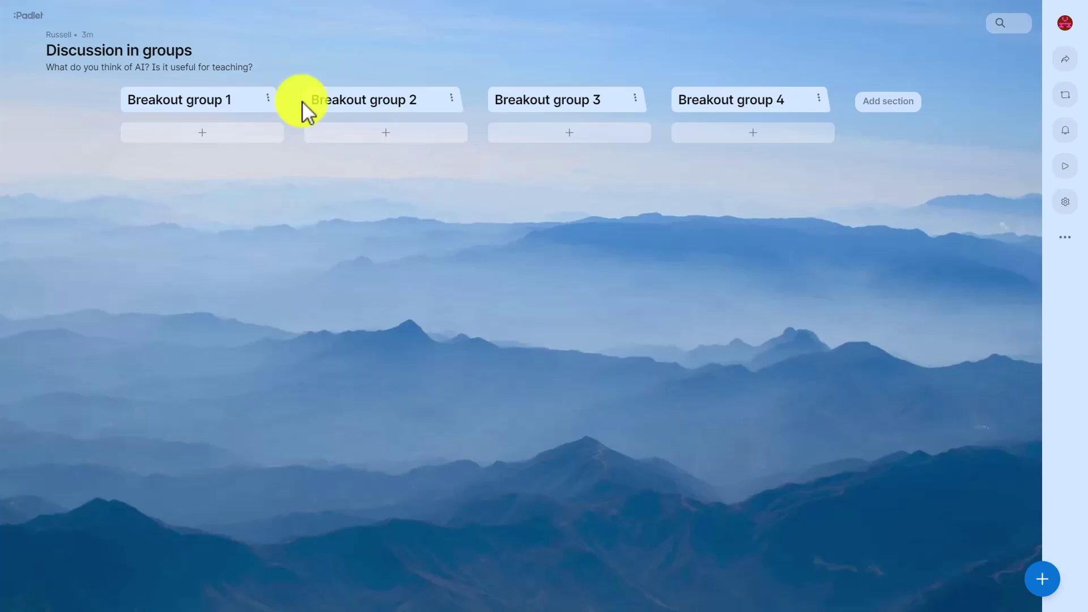
pyautogui.click(199, 133)
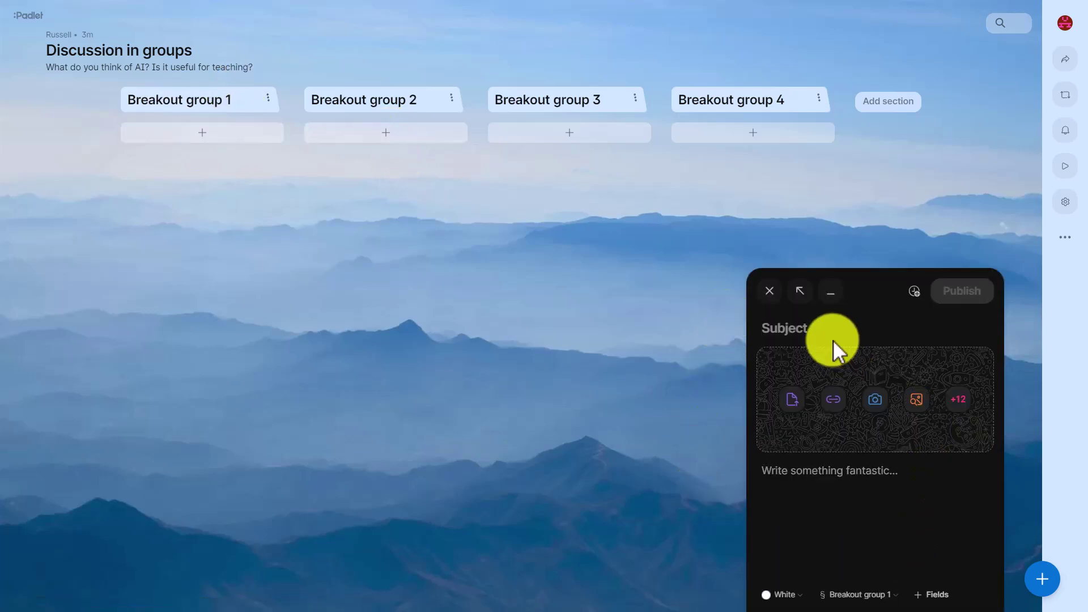
pyautogui.write('G')
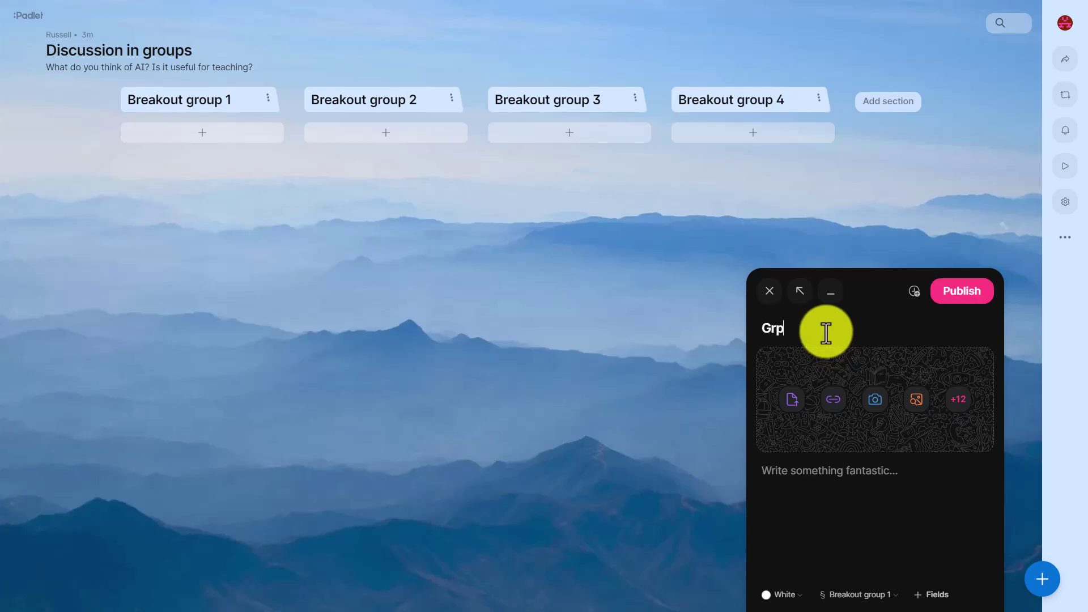
pyautogui.write('roup')
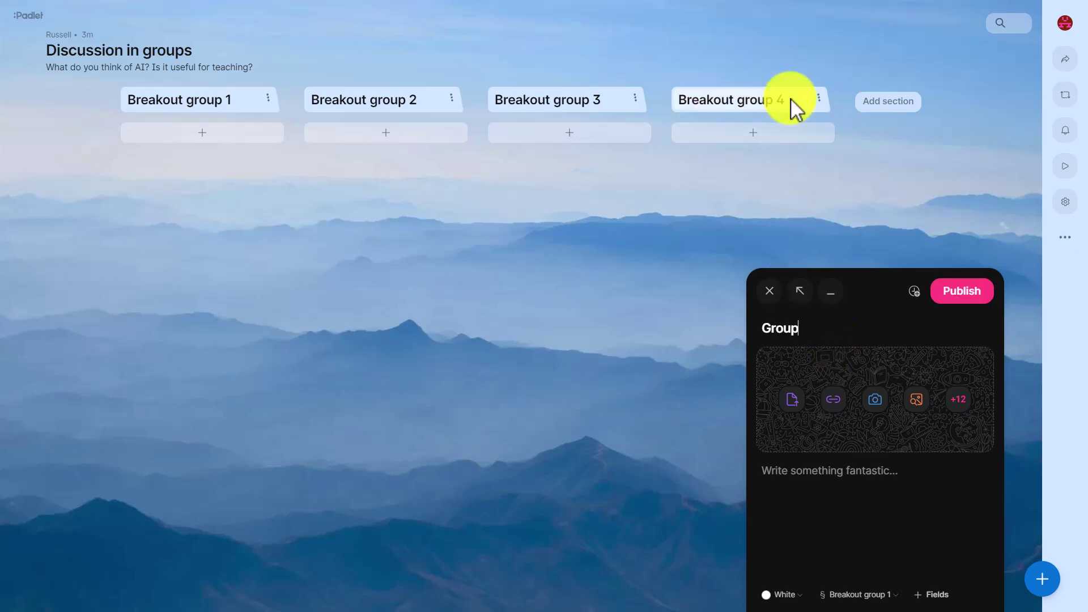
pyautogui.write(' 1')
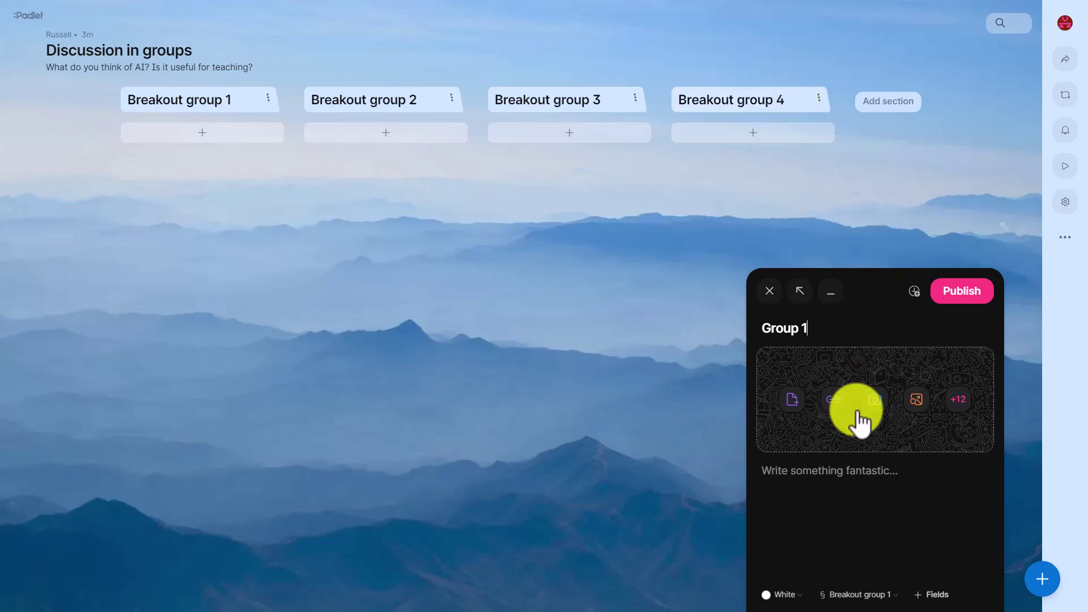
pyautogui.click(830, 464)
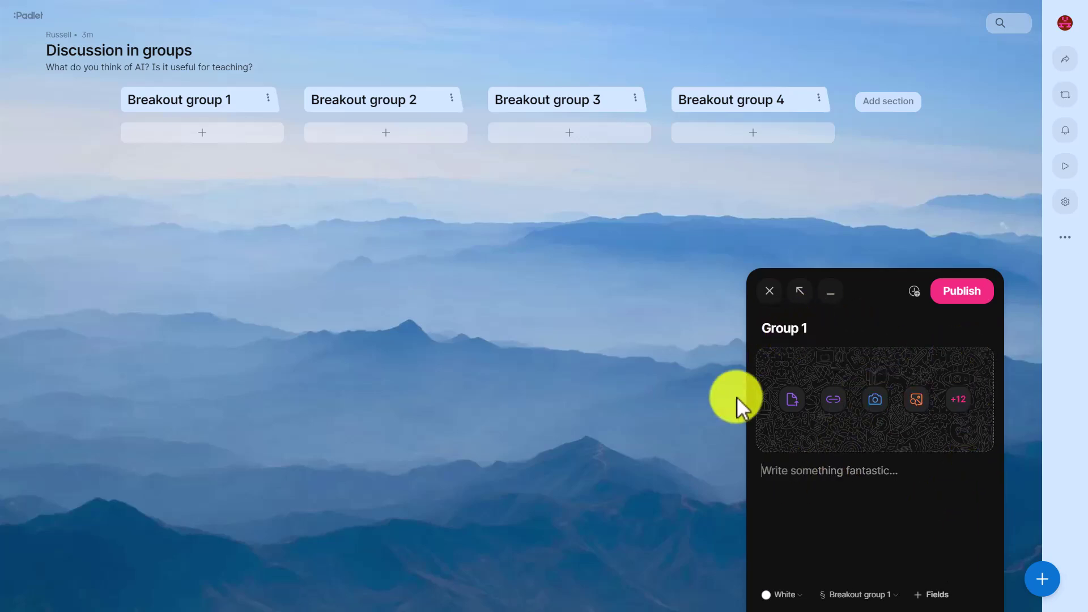
pyautogui.click(783, 474)
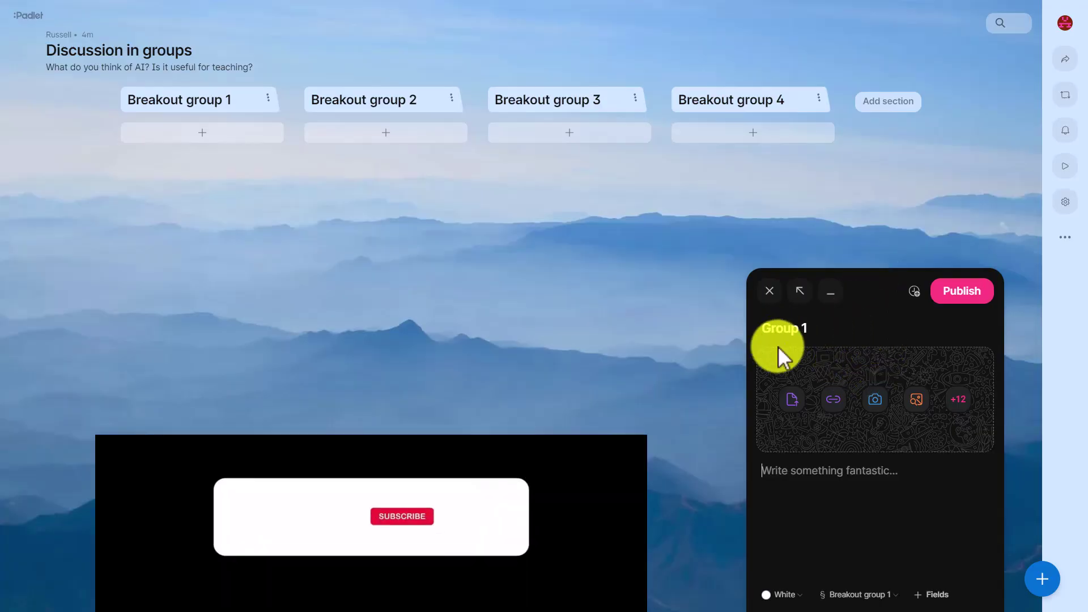
pyautogui.click(769, 291)
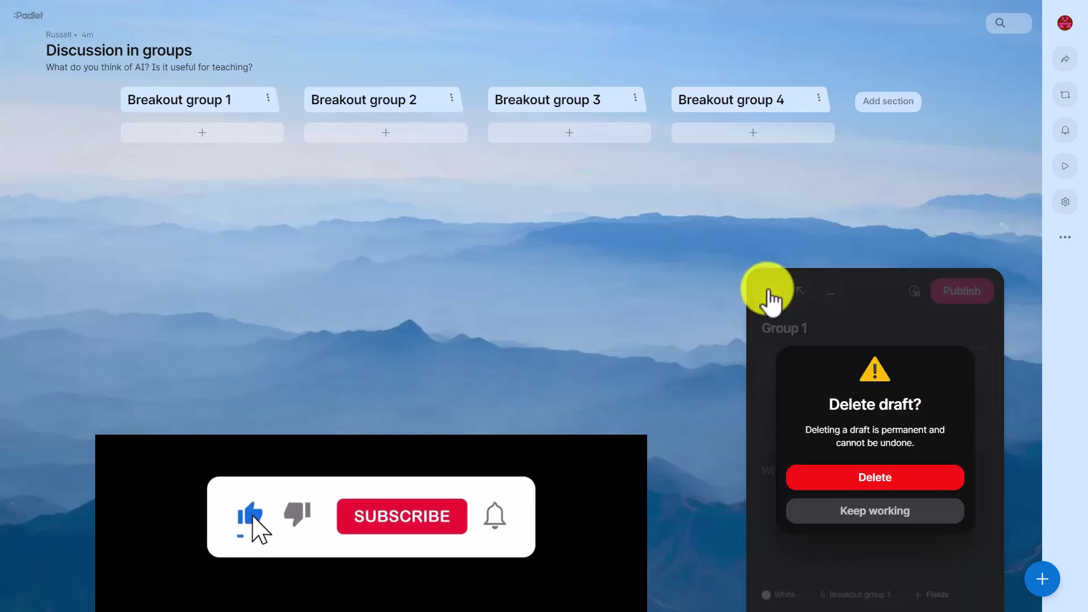
pyautogui.click(876, 479)
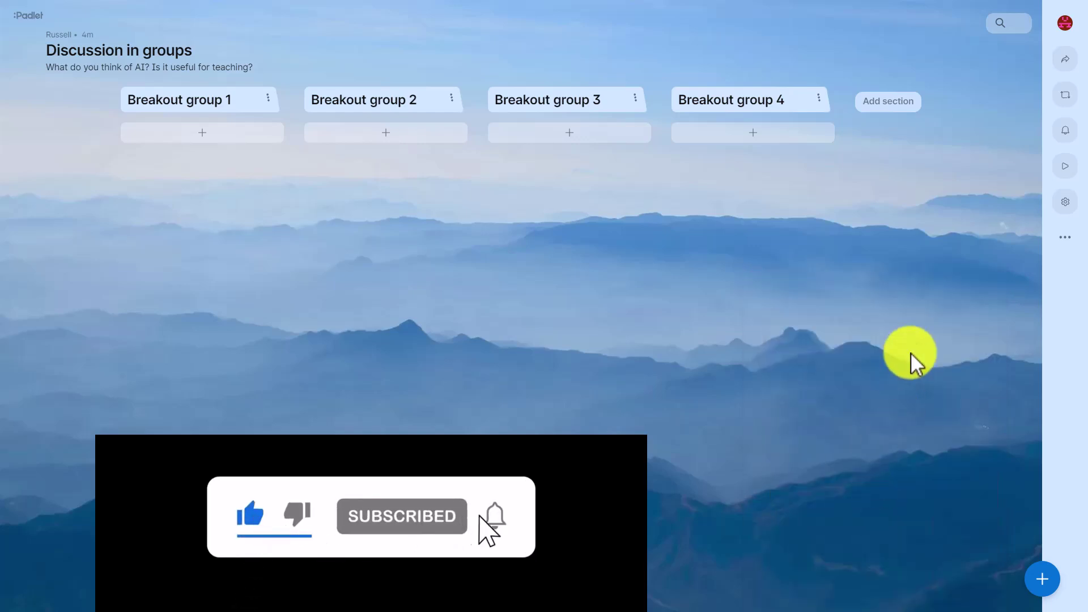
# Step: Set the post attachment field to None in the Post fields settings
pyautogui.click(1066, 204)
pyautogui.scroll(-9, 1069, 418)
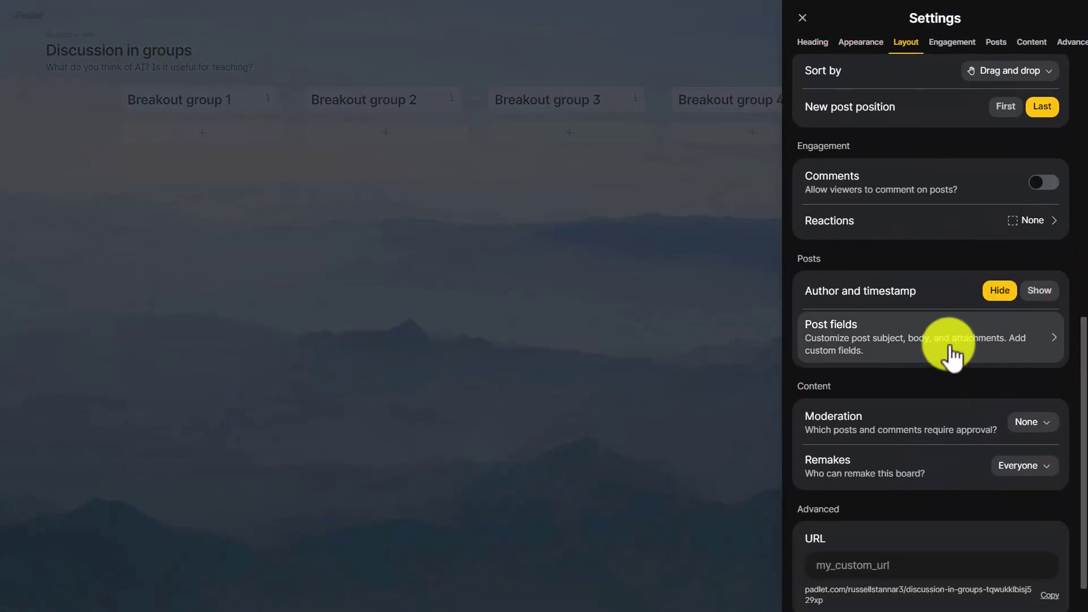
pyautogui.click(954, 356)
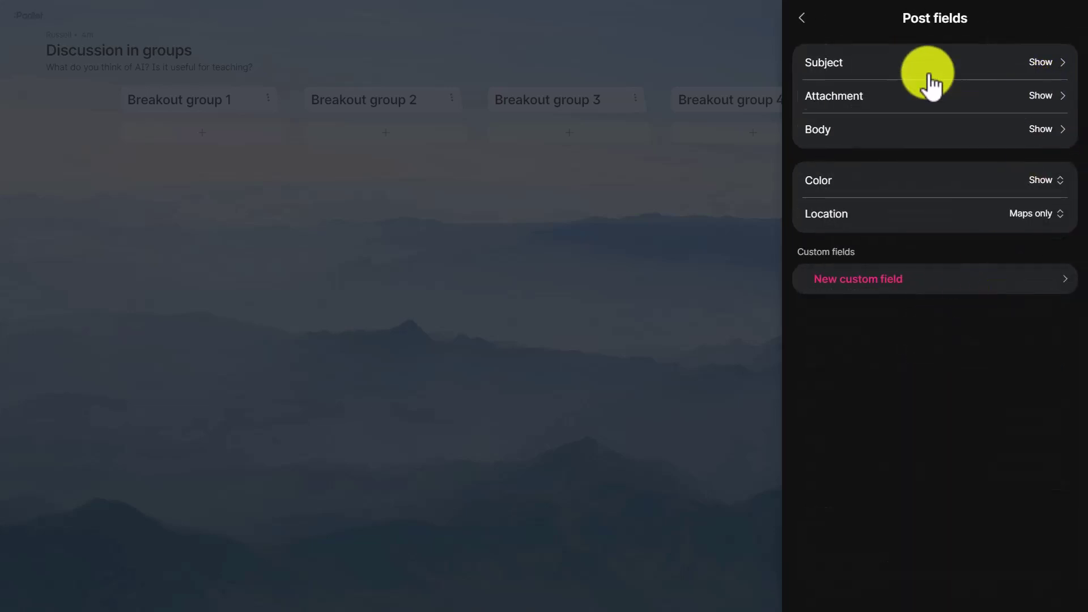
pyautogui.click(1027, 96)
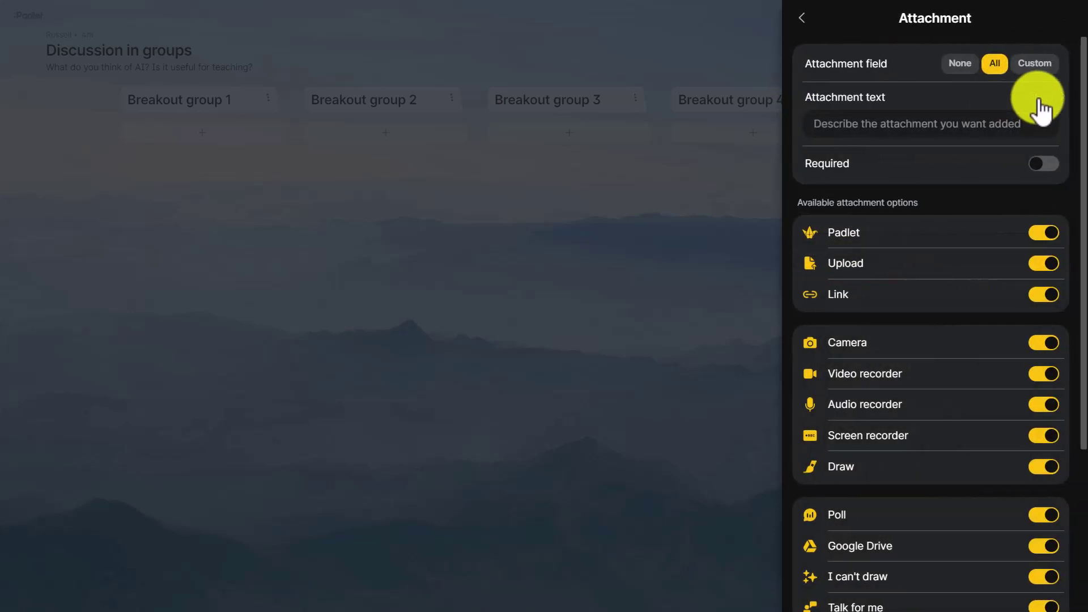
pyautogui.click(960, 67)
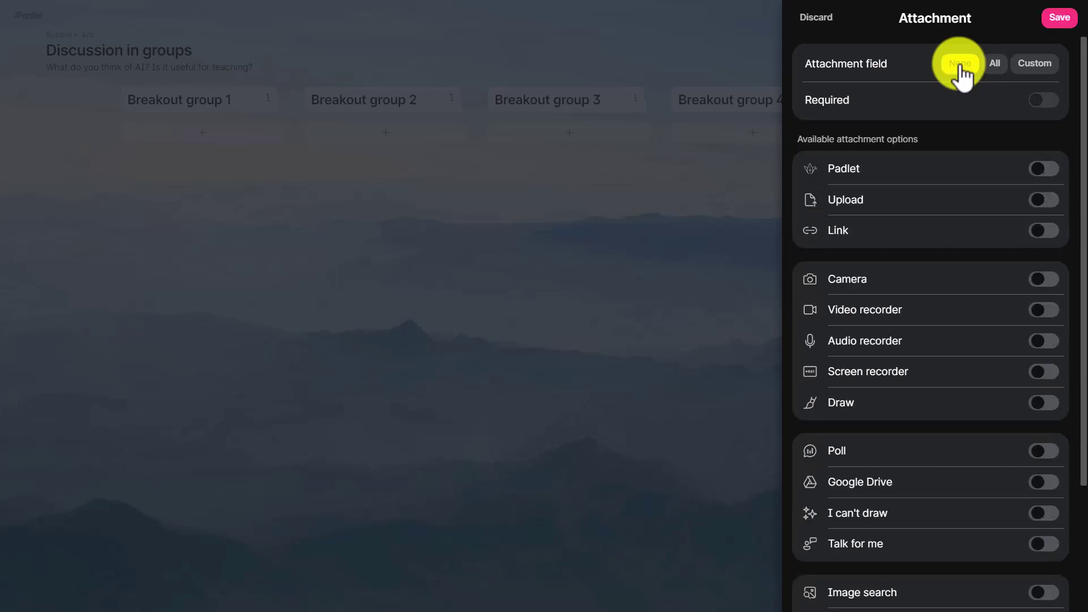
pyautogui.click(1060, 19)
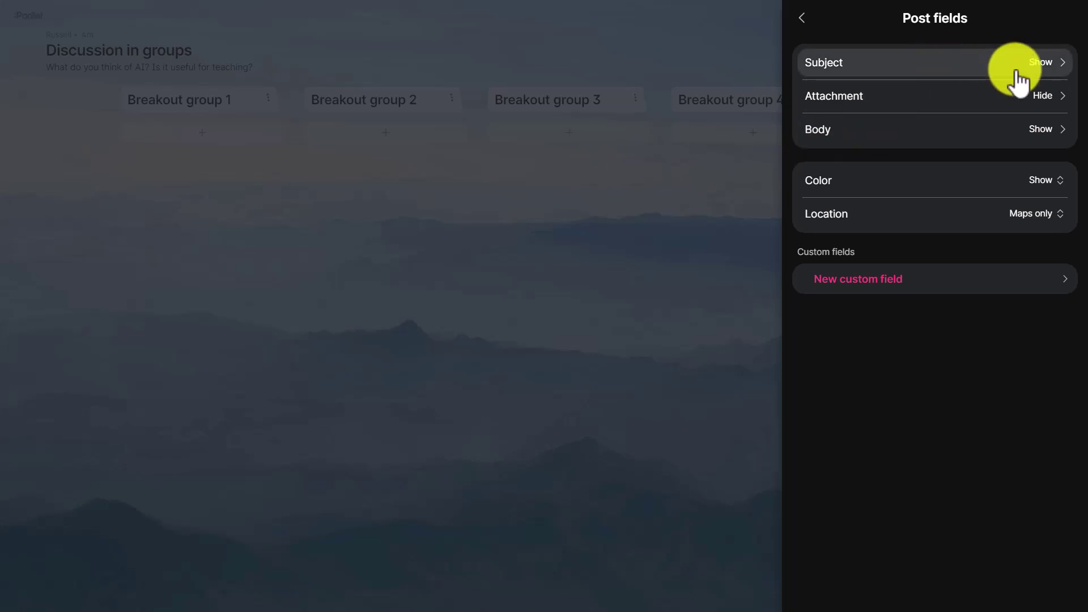
# Step: Give the Subject field the placeholder 'Group name', save it, and close settings
pyautogui.click(1044, 68)
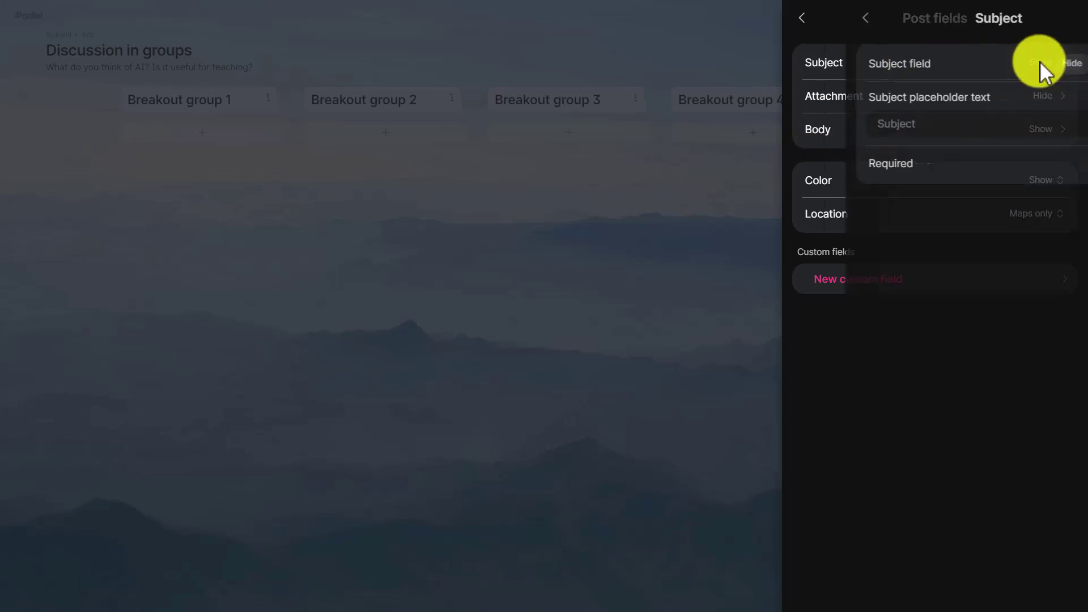
pyautogui.click(856, 122)
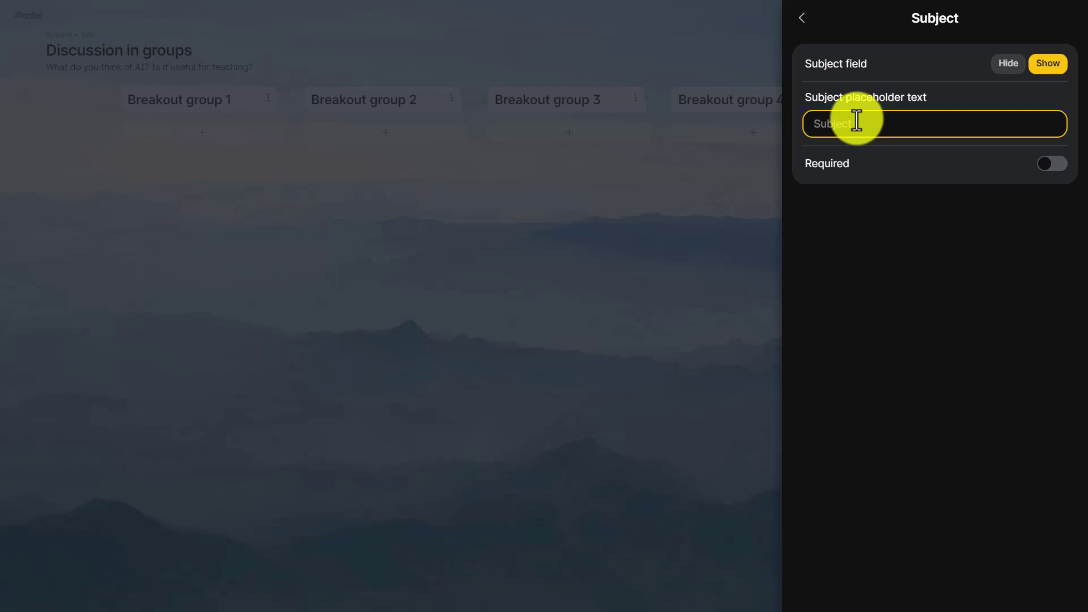
pyautogui.write('Grp')
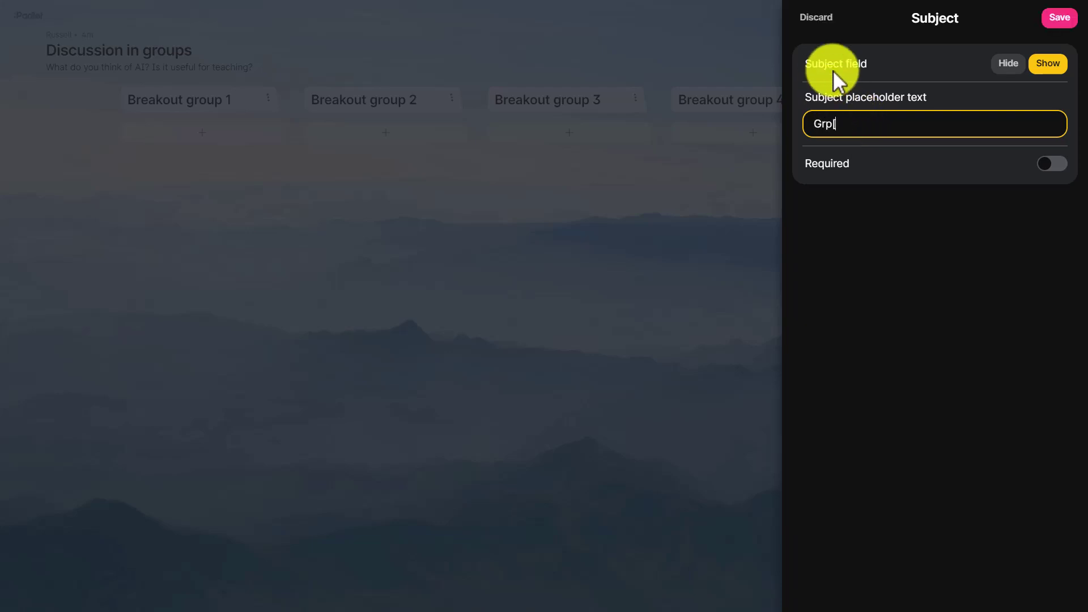
pyautogui.press('BackSpace')
pyautogui.press('BackSpace')
pyautogui.write('r')
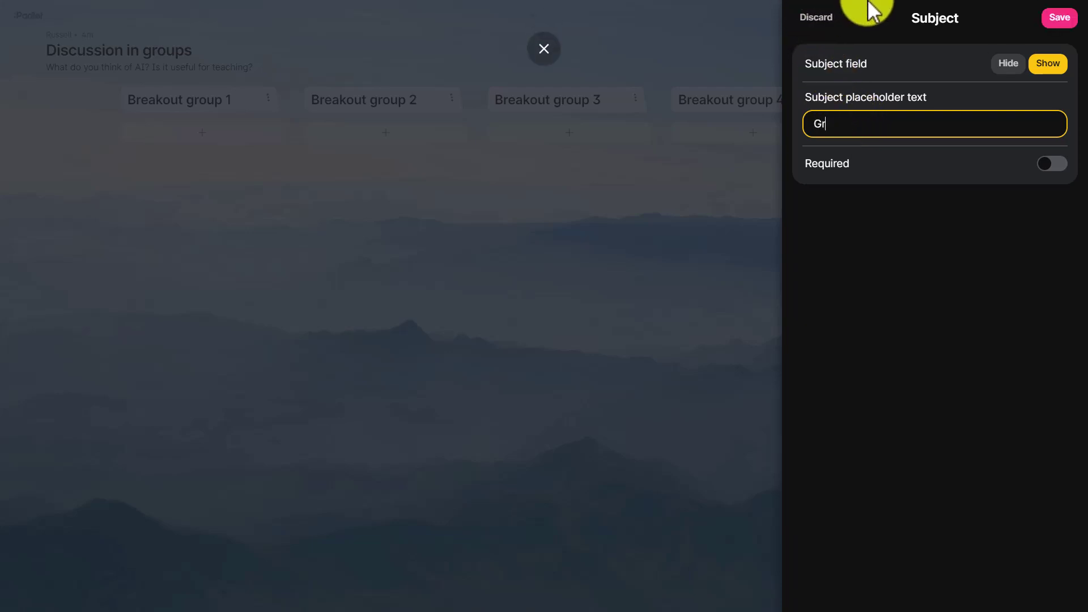
pyautogui.write('oup name')
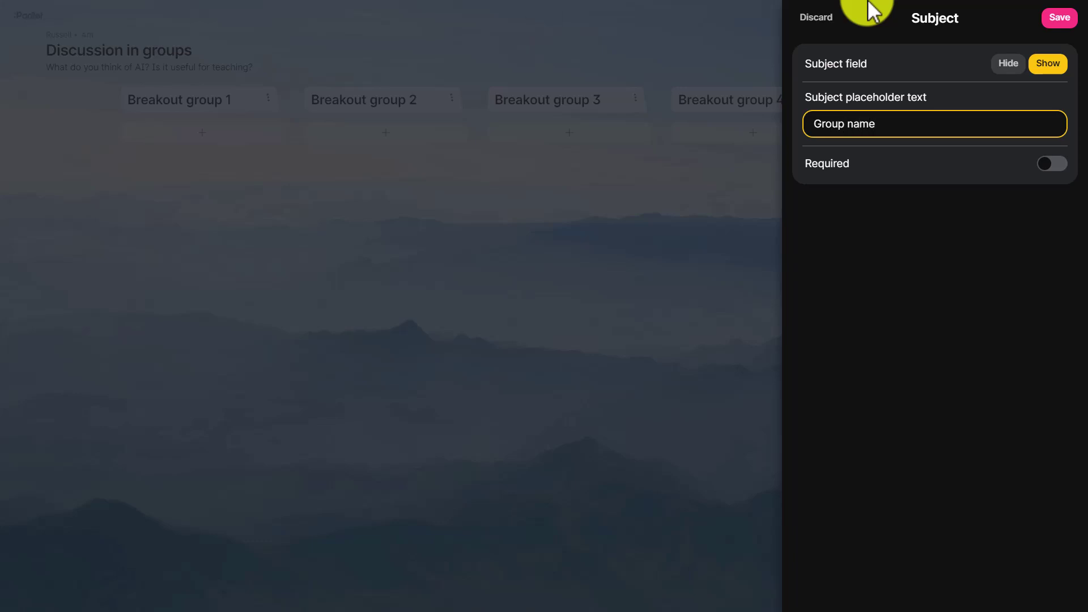
pyautogui.click(1042, 71)
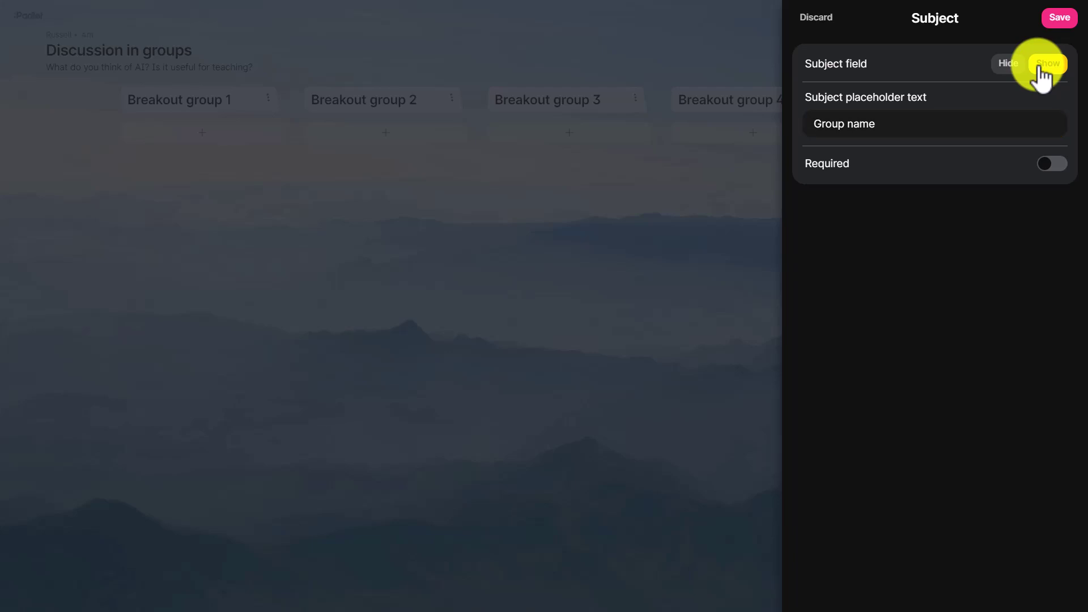
pyautogui.click(1065, 23)
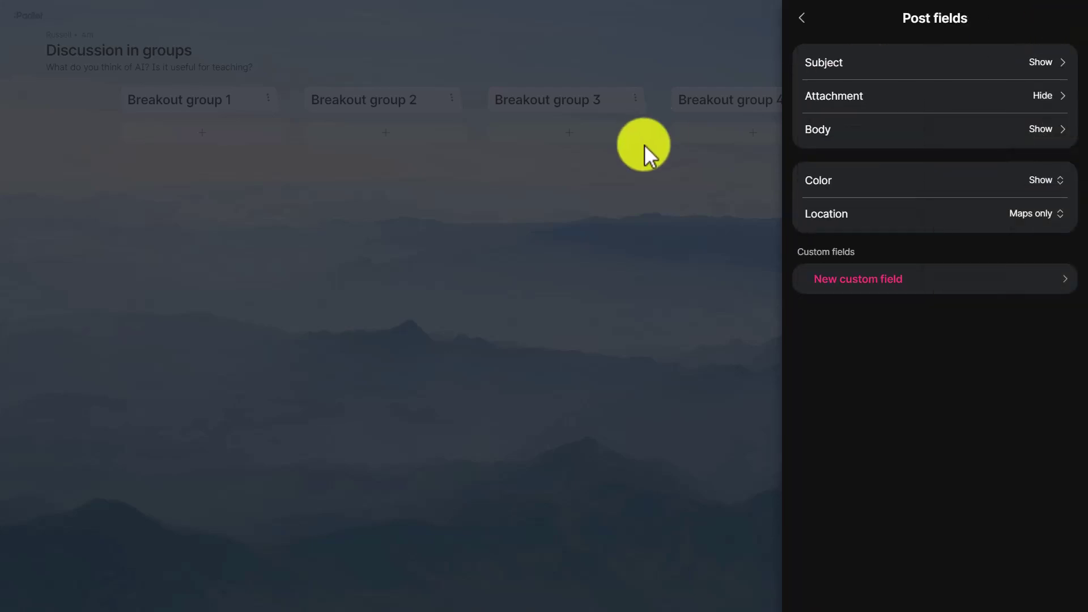
pyautogui.click(639, 149)
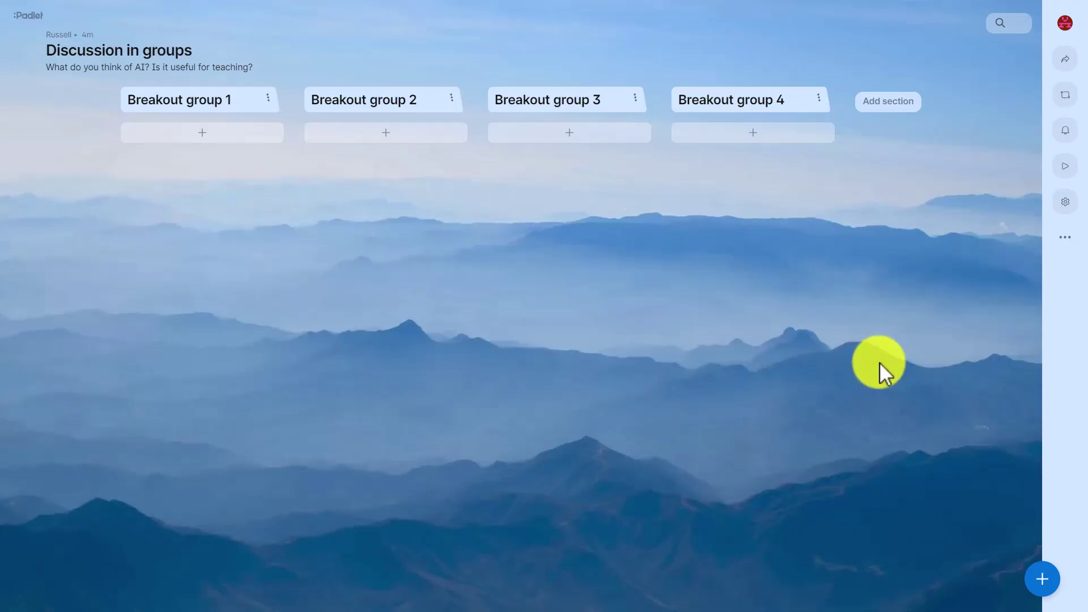
# Step: Publish a post titled 'Group 1' with filler body text in Breakout group 1
pyautogui.click(199, 136)
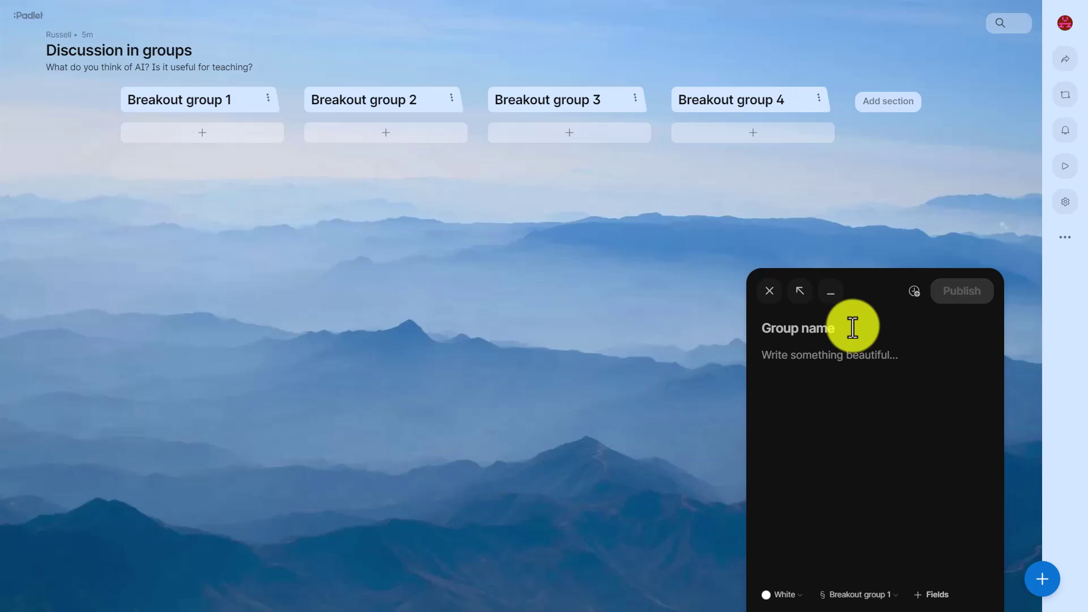
pyautogui.write('Group')
pyautogui.press('BackSpace')
pyautogui.press('BackSpace')
pyautogui.press('BackSpace')
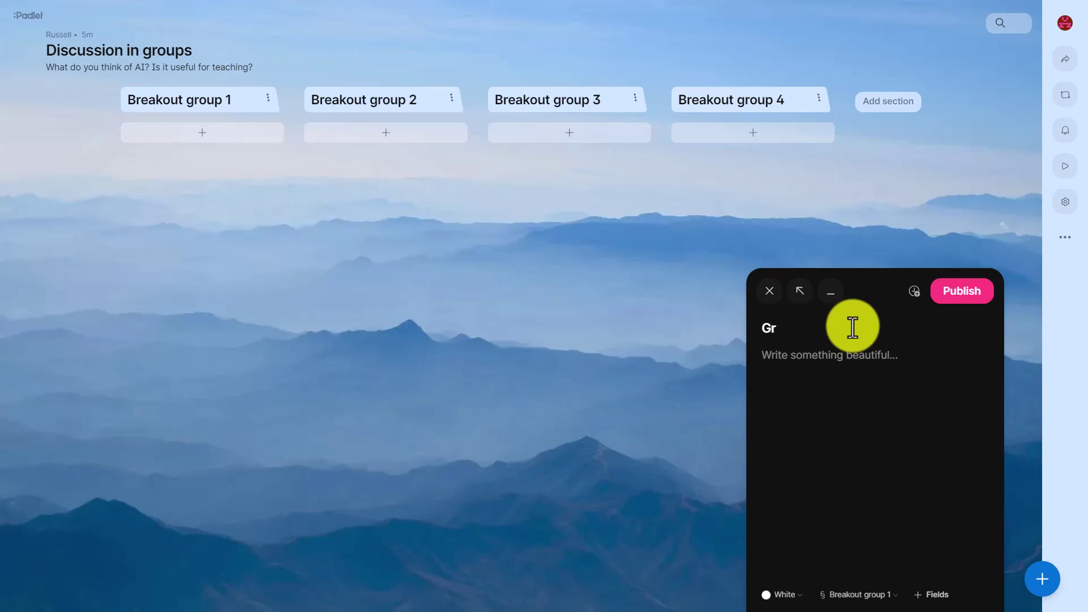
pyautogui.write('oup 1')
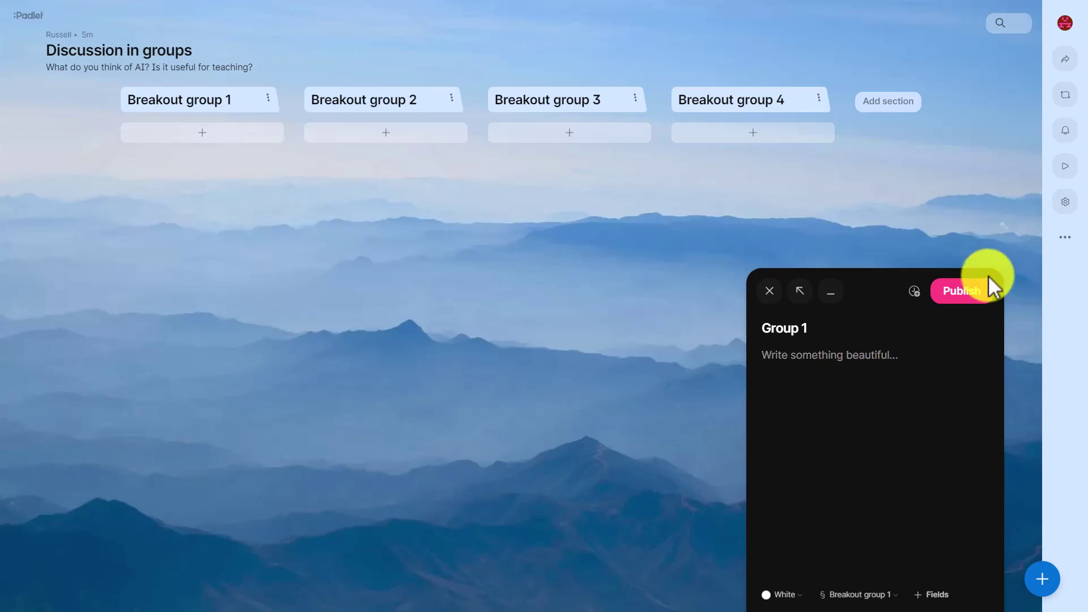
pyautogui.write('svcsdfsdfsd')
pyautogui.click(962, 290)
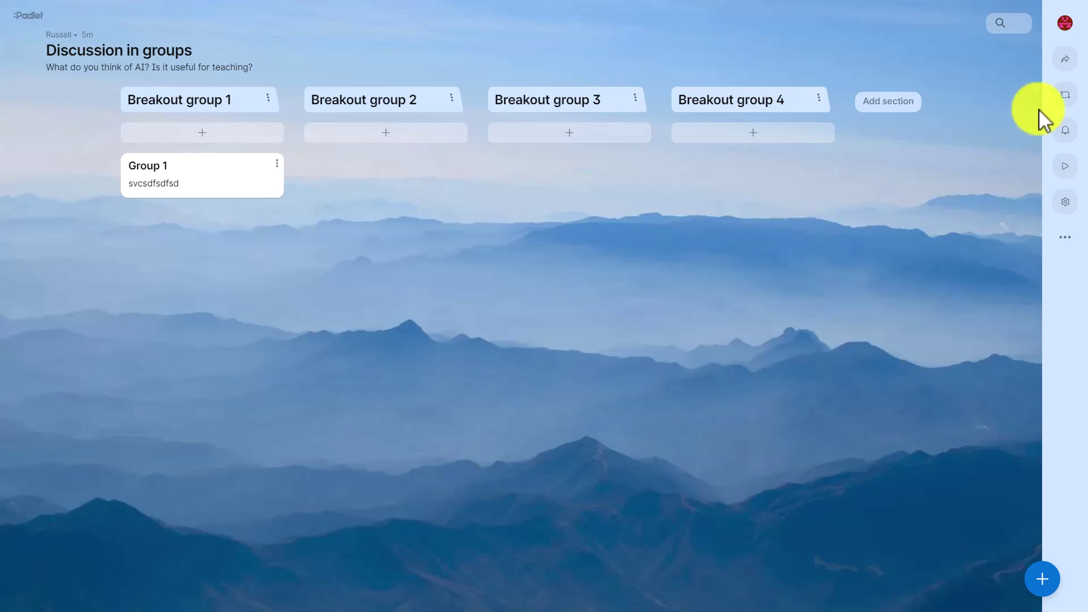
# Step: Copy the board's share link to the clipboard and display its QR code
pyautogui.click(1066, 63)
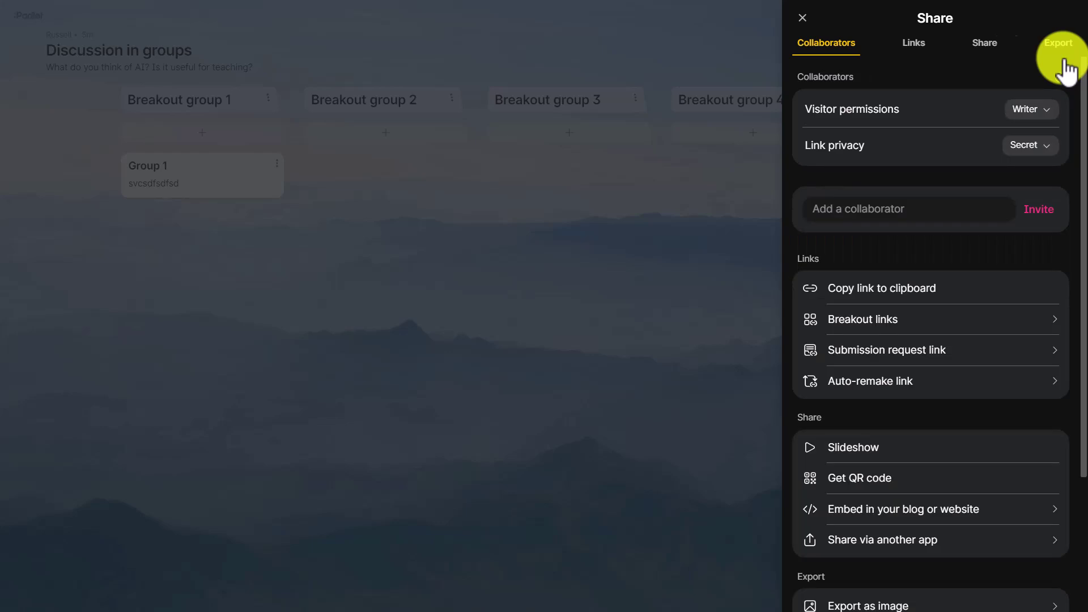
pyautogui.click(842, 290)
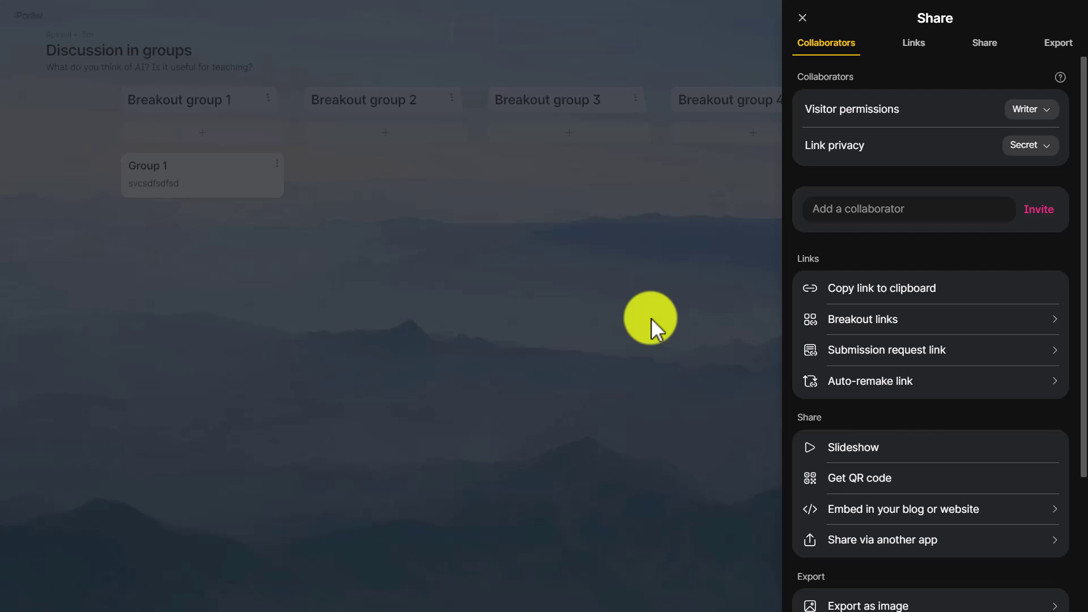
pyautogui.click(867, 478)
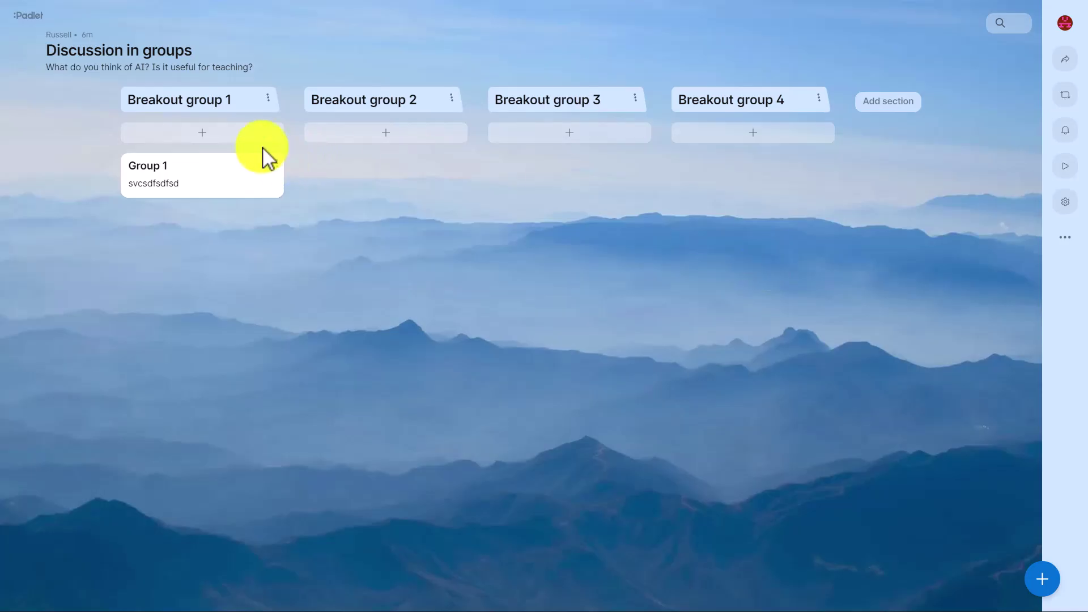
# Step: Delete the 'Group 1' post and confirm the deletion
pyautogui.click(277, 163)
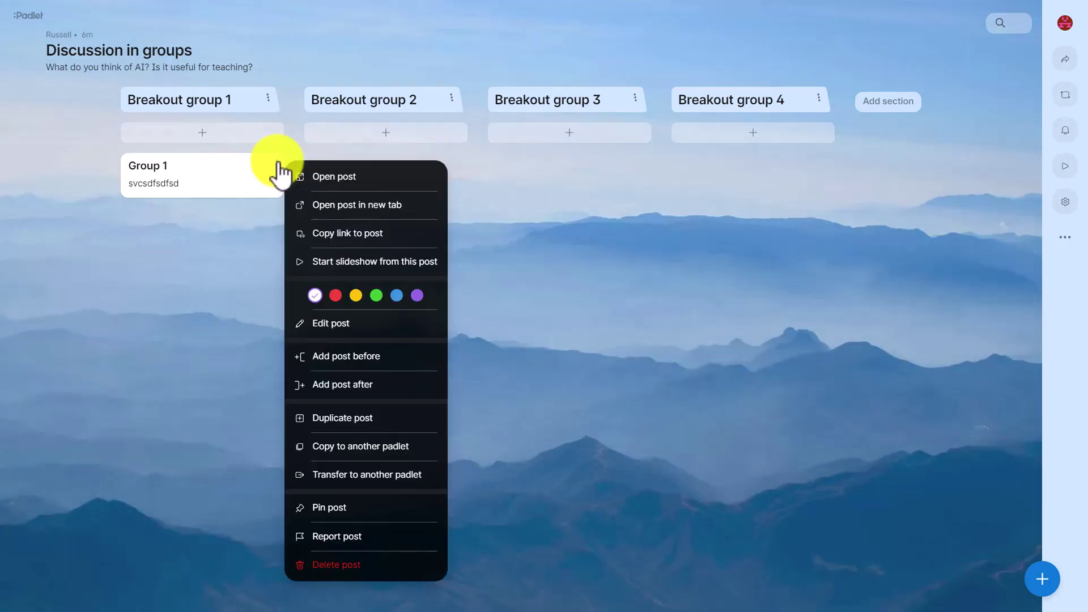
pyautogui.click(328, 570)
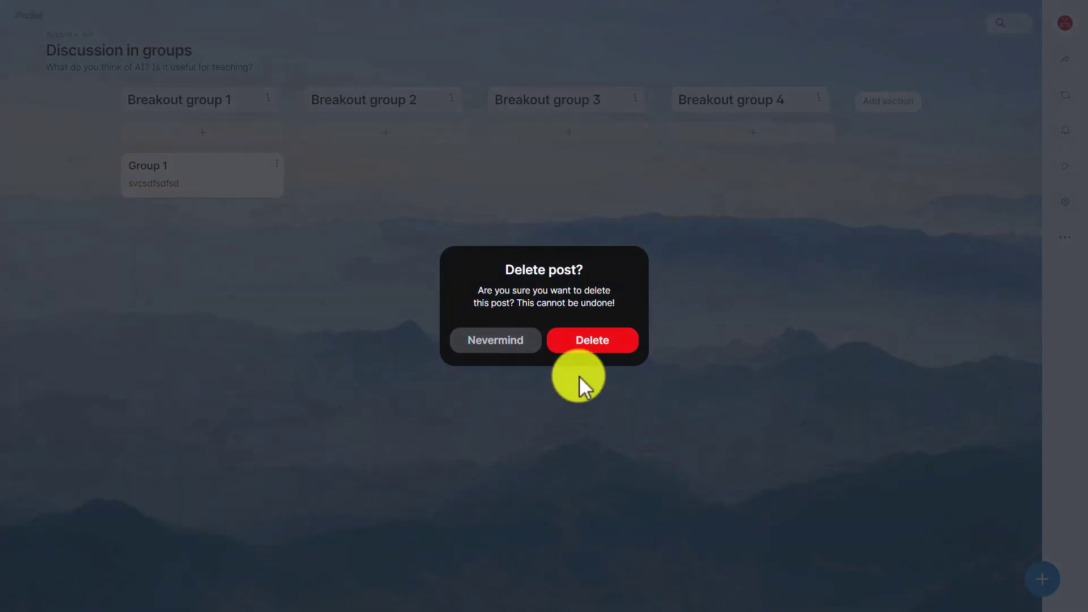
pyautogui.click(596, 347)
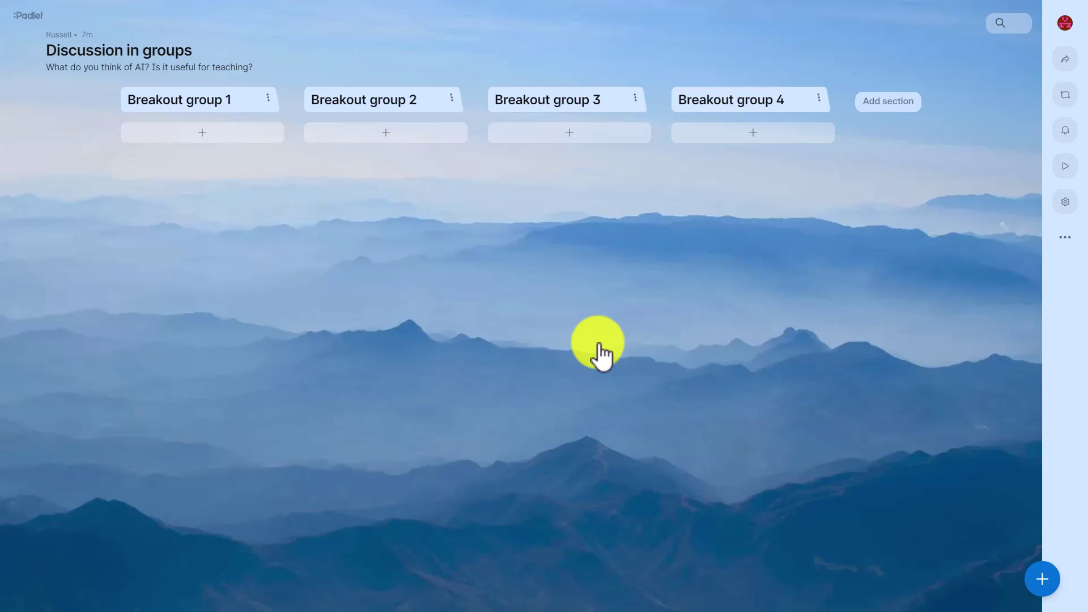
# Step: Hide the Body field on posts in the Post fields settings
pyautogui.click(1065, 204)
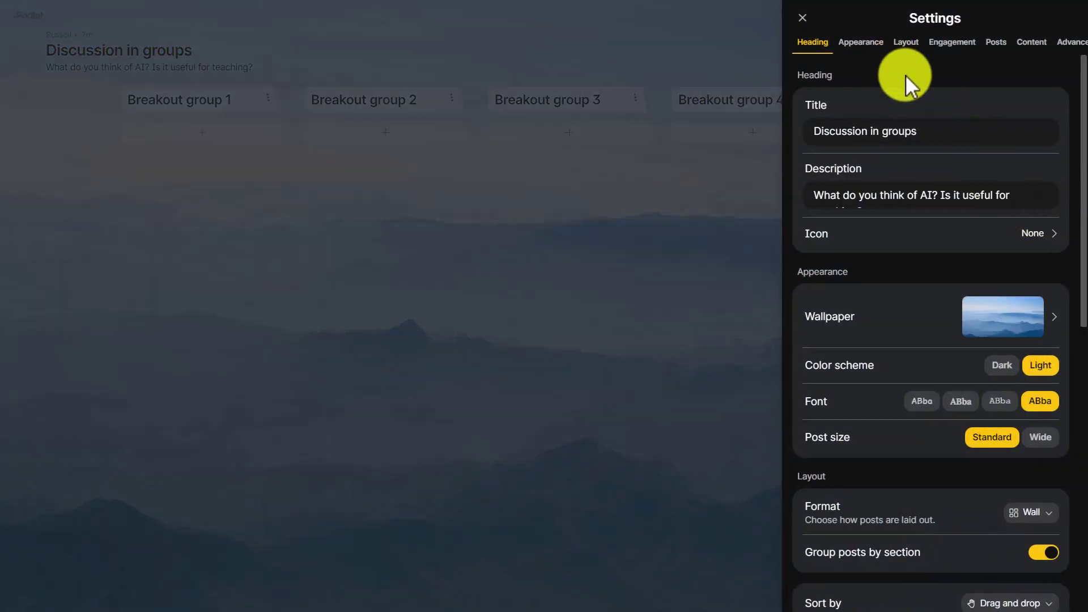
pyautogui.moveTo(1083, 280); pyautogui.dragTo(1081, 458)
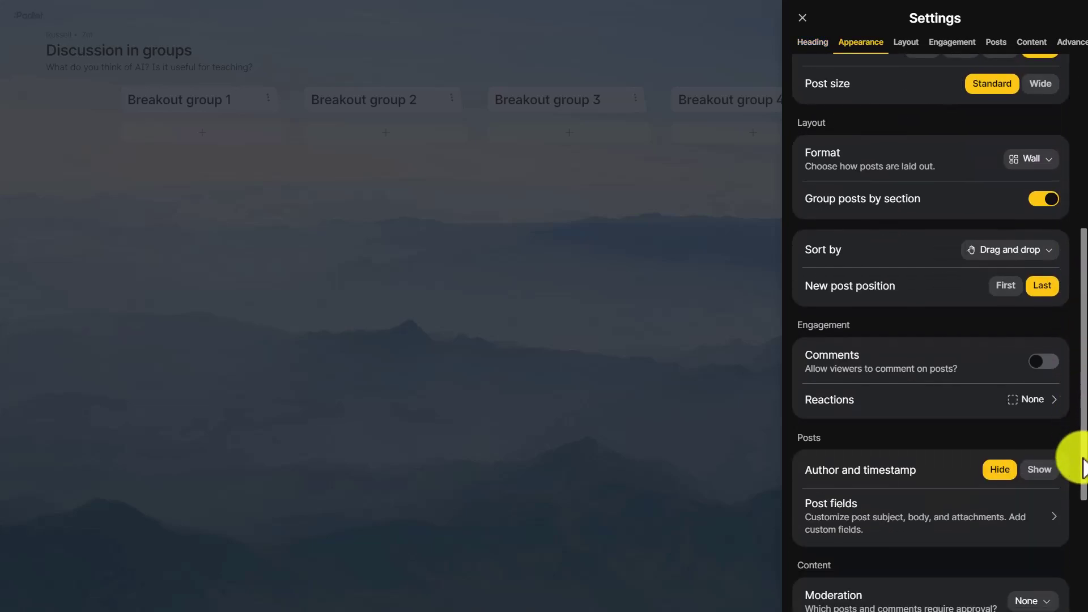
pyautogui.click(882, 506)
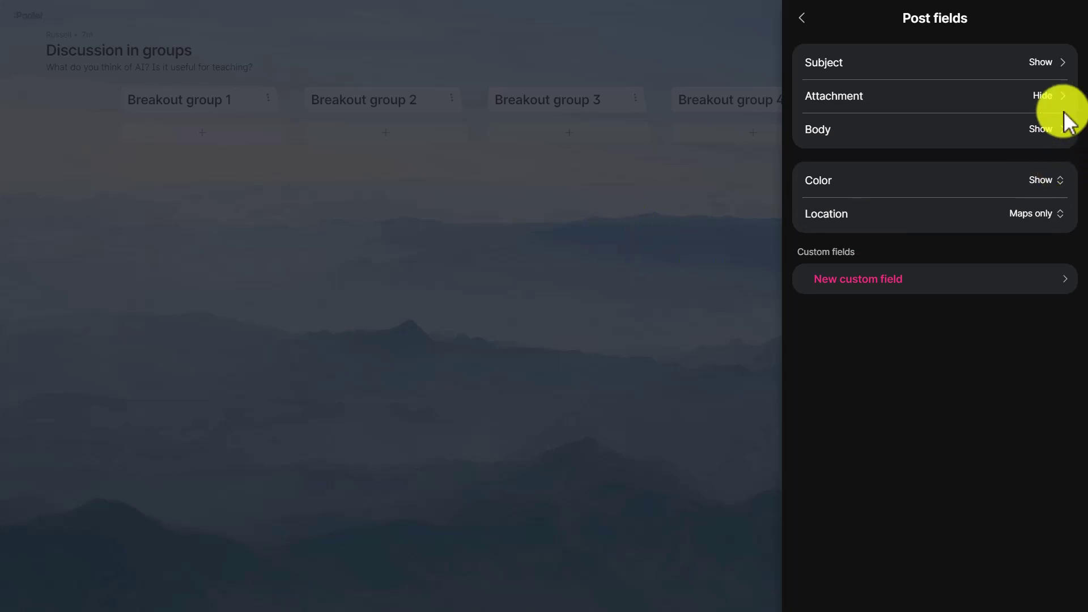
pyautogui.click(948, 141)
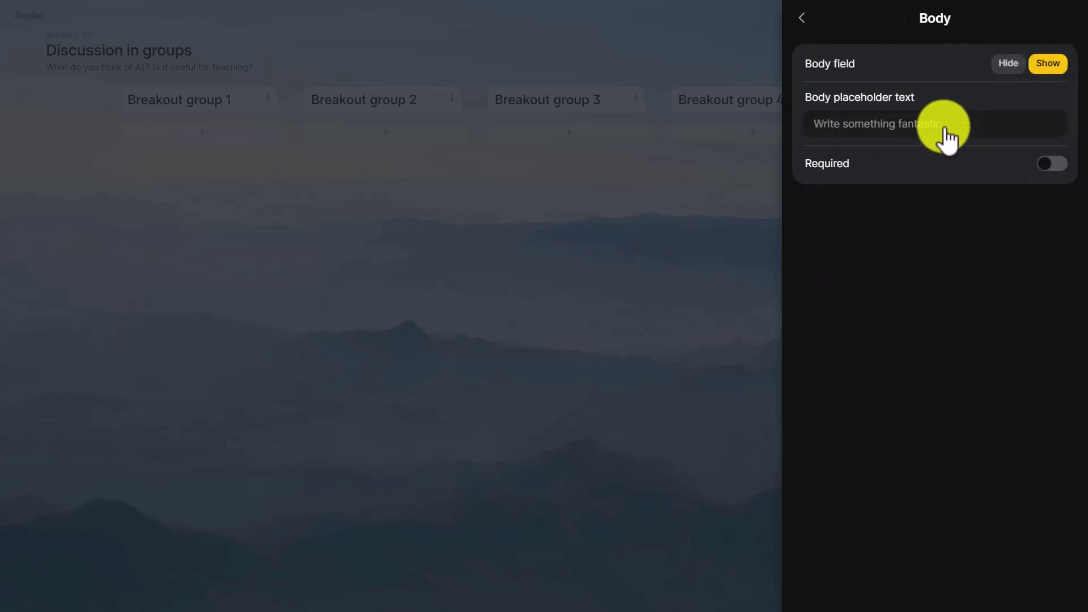
pyautogui.click(1009, 66)
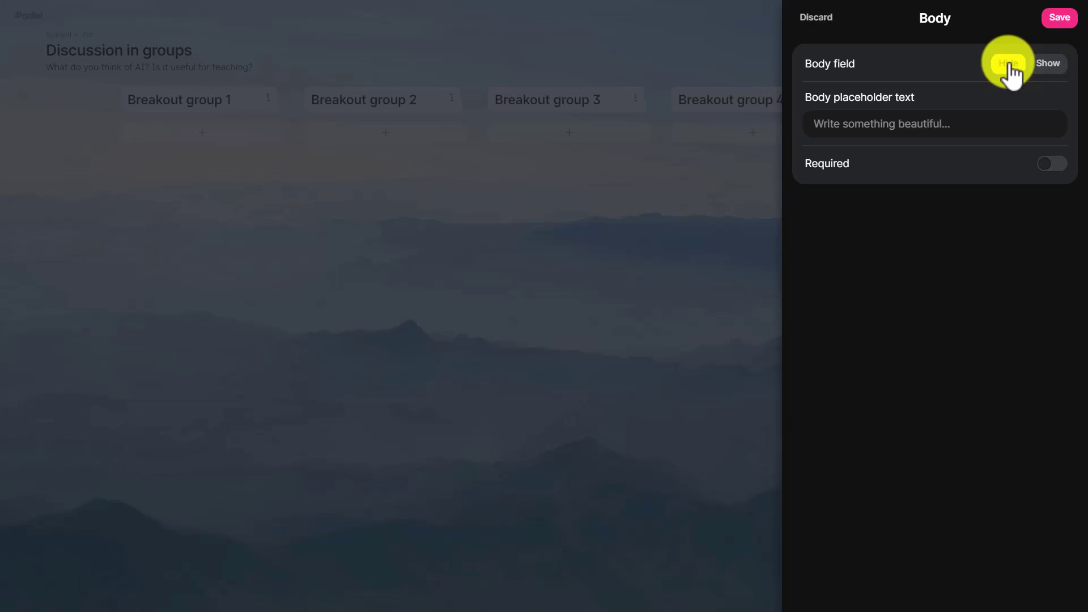
pyautogui.click(1058, 23)
# Step: Allow only audio-recorder attachments, save, and exit the board settings
pyautogui.click(814, 97)
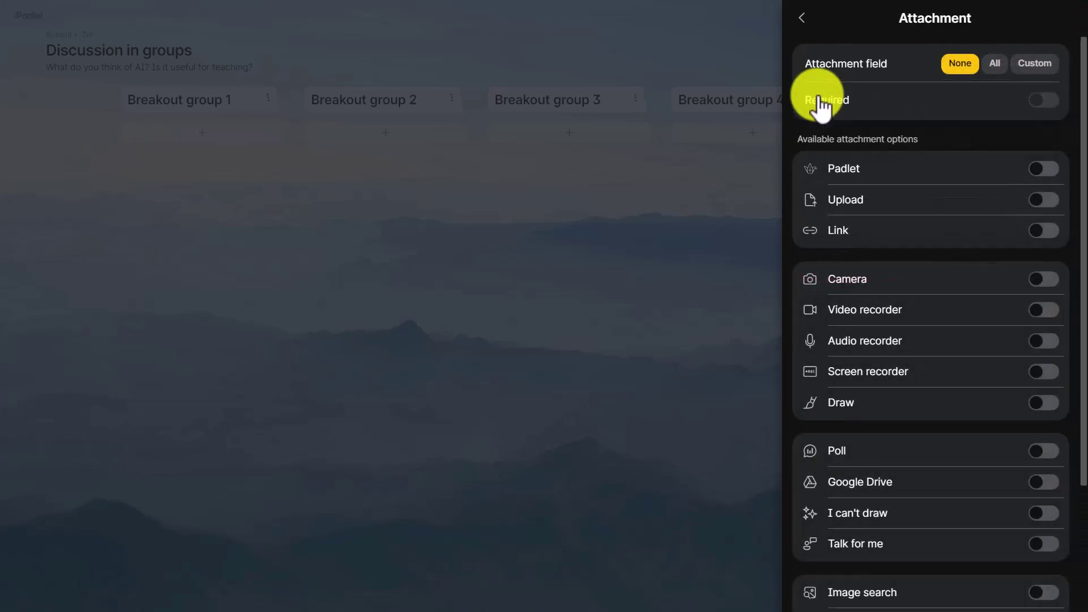
pyautogui.click(1059, 354)
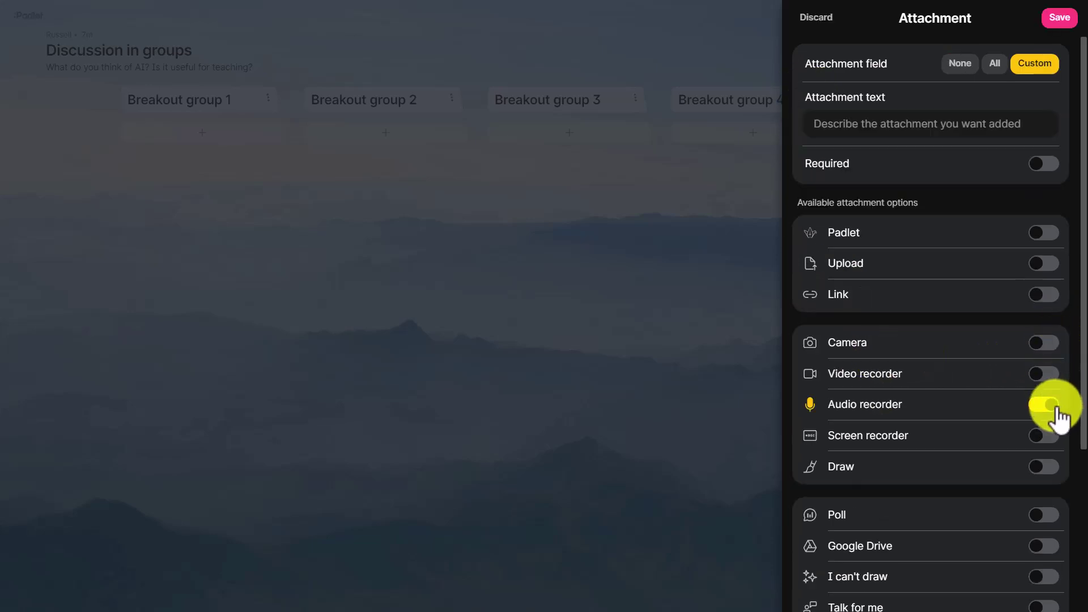
pyautogui.click(1062, 23)
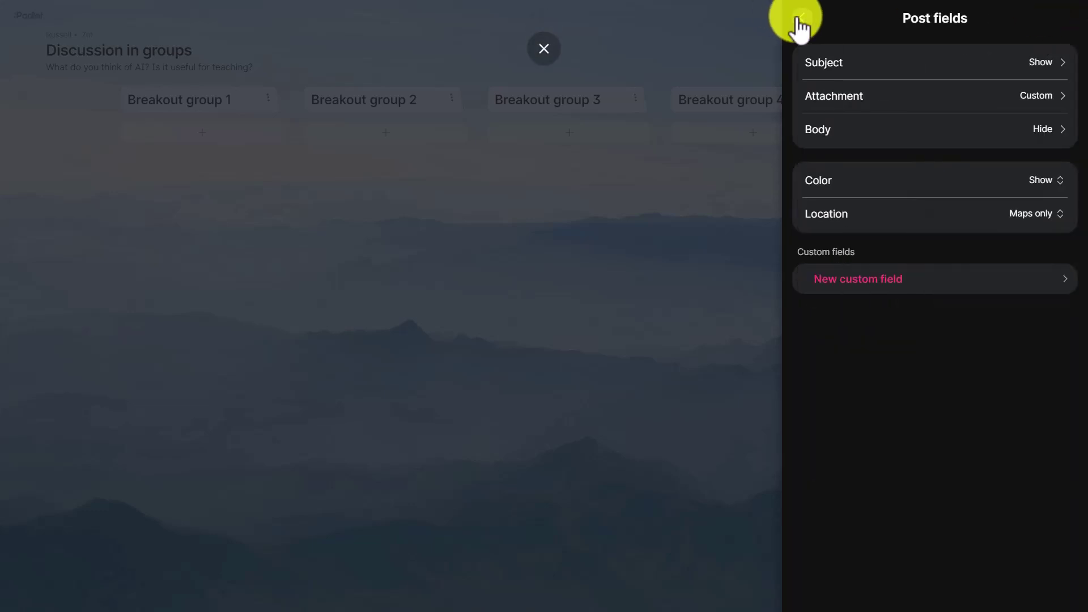
pyautogui.click(801, 20)
pyautogui.click(802, 18)
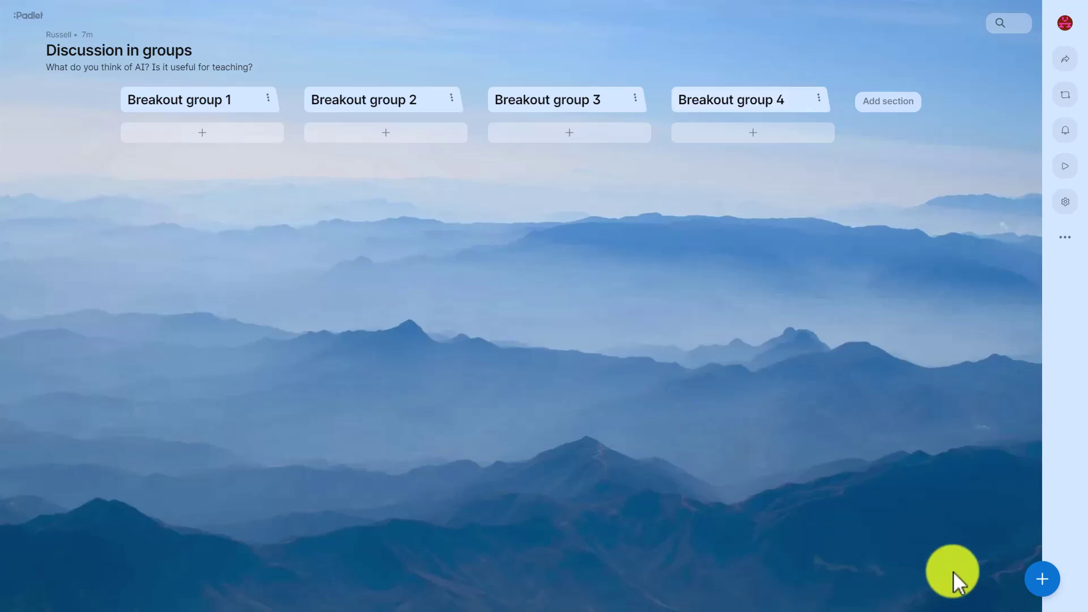
# Step: Start a post with a student's name as Group name and open the audio recorder
pyautogui.click(1043, 579)
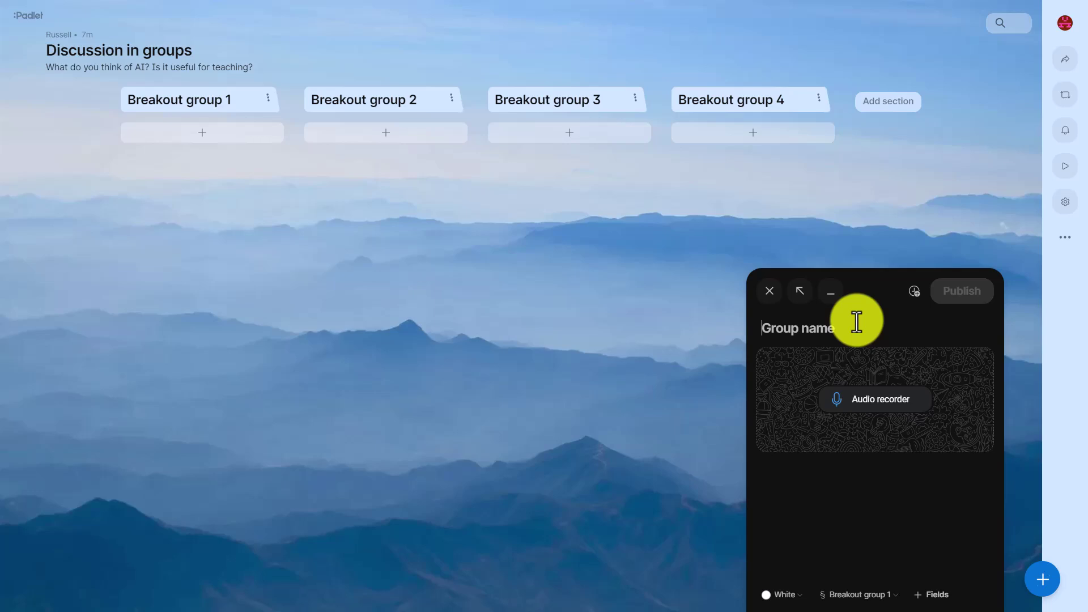
pyautogui.write('Russell')
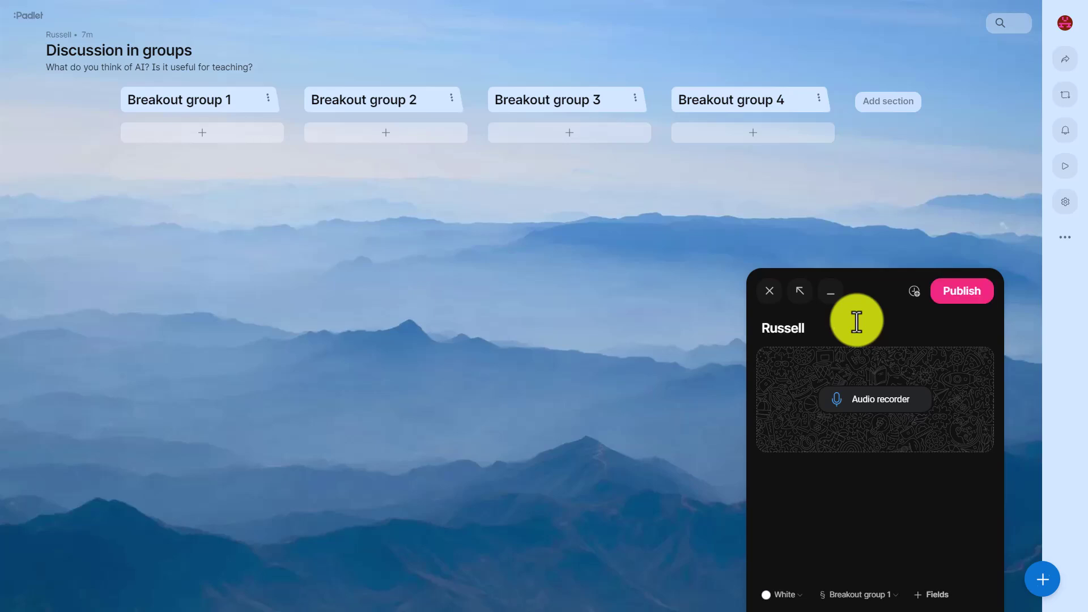
pyautogui.click(860, 404)
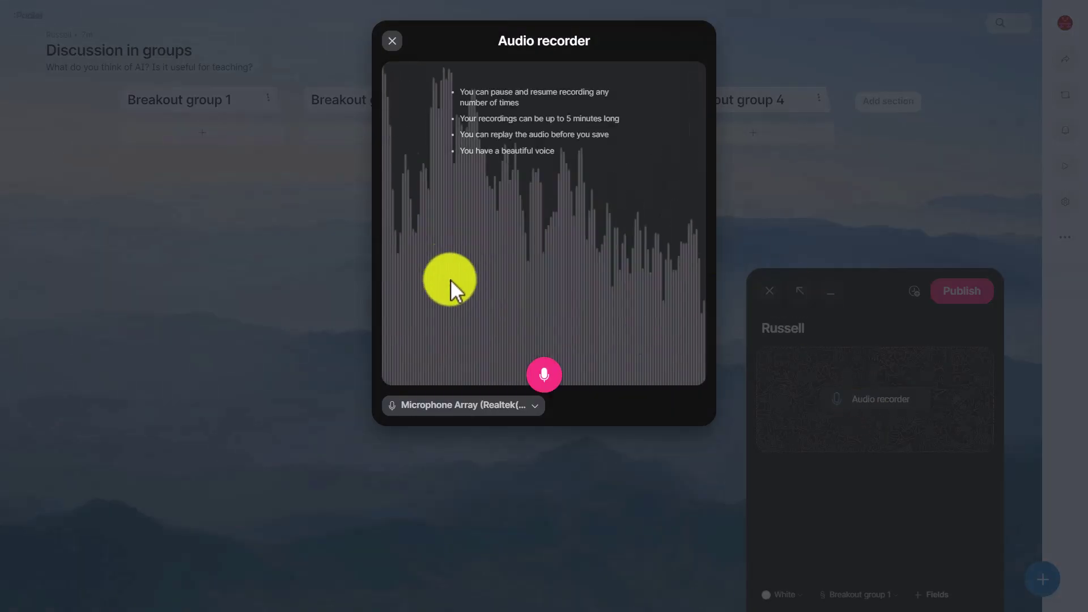
pyautogui.click(536, 407)
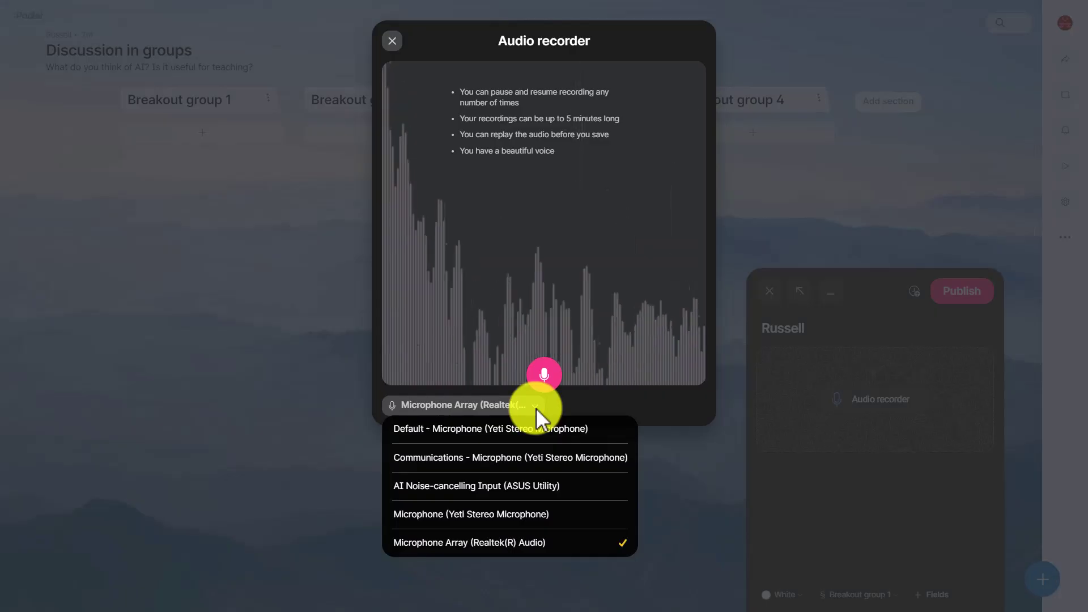
pyautogui.click(536, 408)
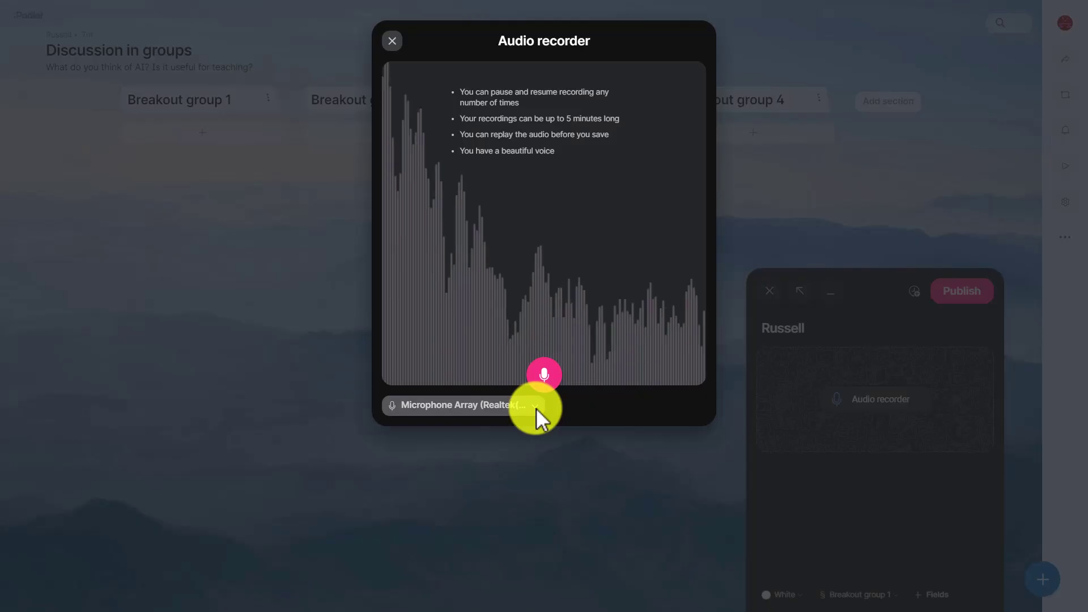
# Step: Record a short audio clip, save it to the post, and publish it
pyautogui.click(545, 377)
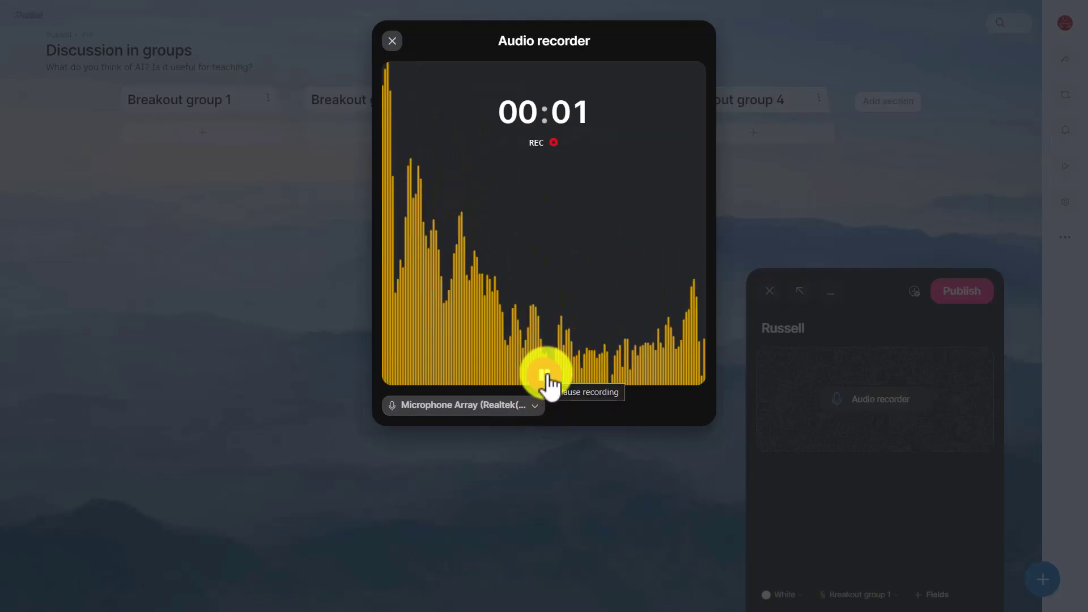
pyautogui.click(545, 377)
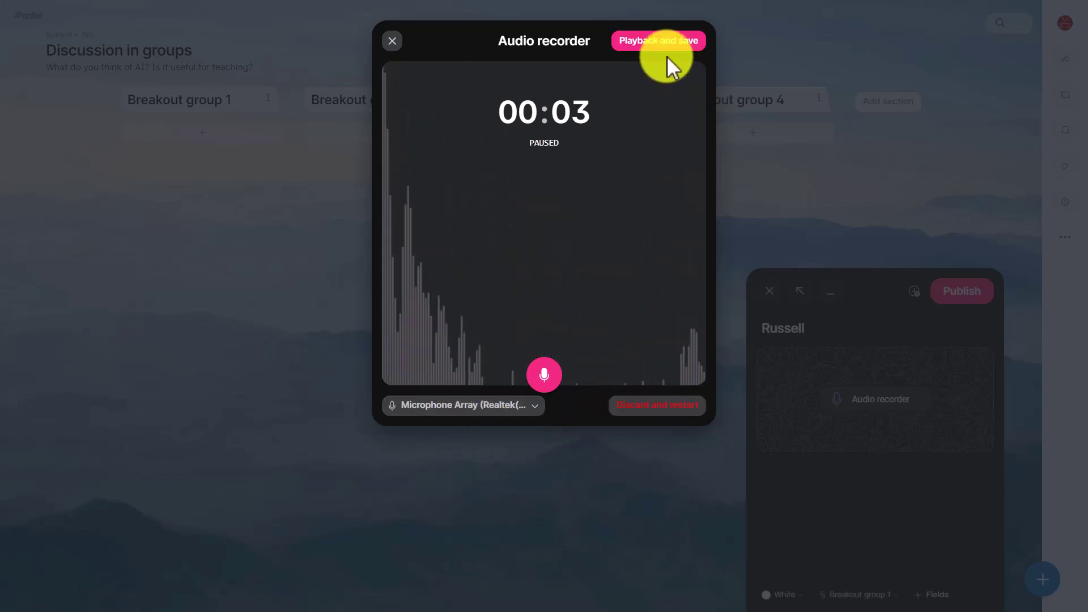
pyautogui.click(660, 41)
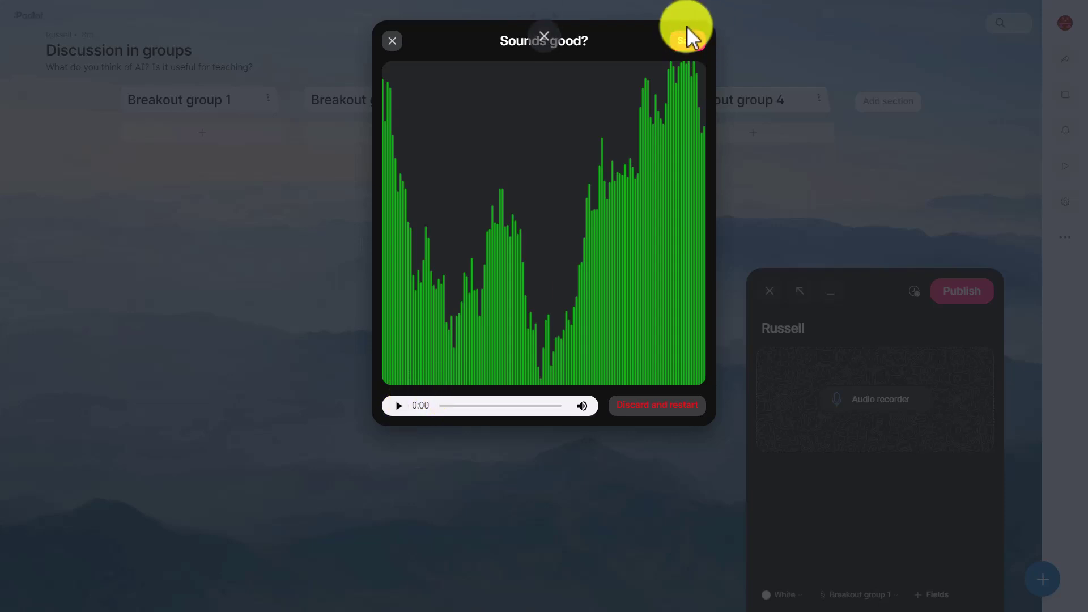
pyautogui.click(688, 41)
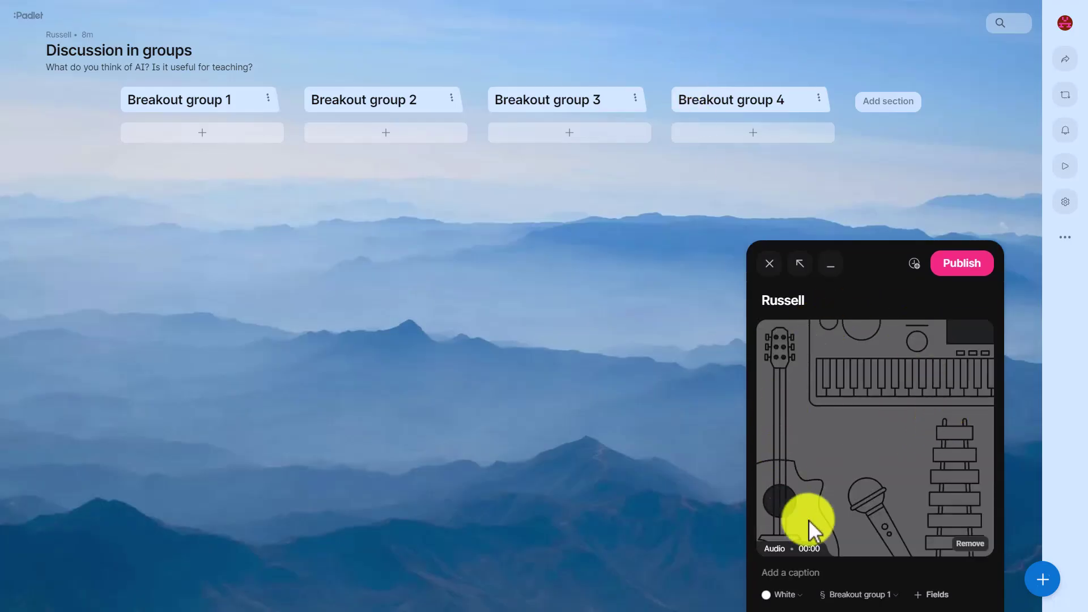
pyautogui.click(963, 264)
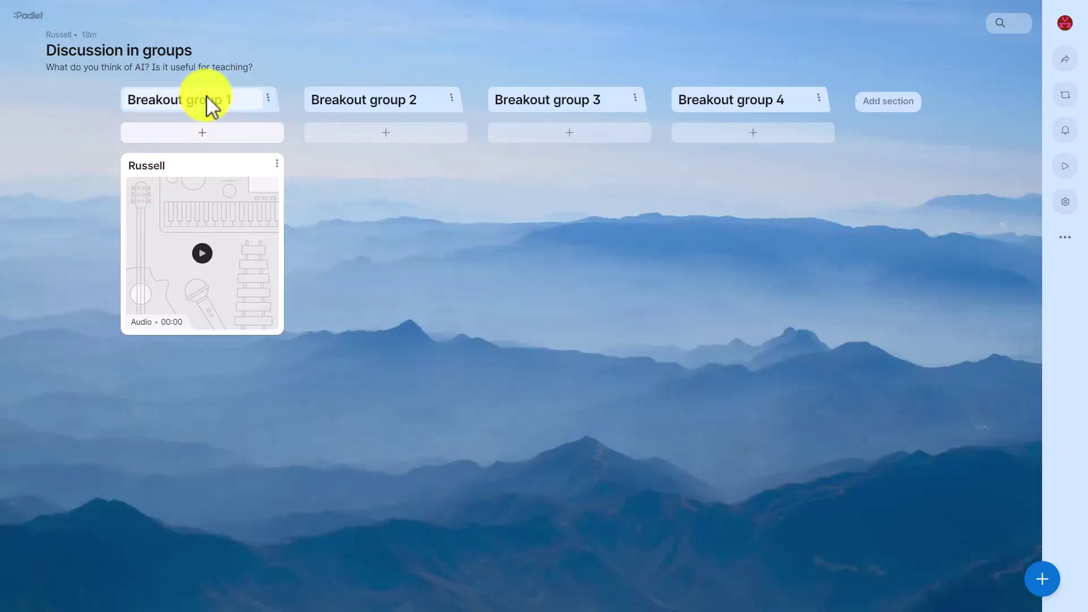
# Step: Publish a second post in Breakout group 1 with another student's name and a recorded audio clip
pyautogui.click(205, 134)
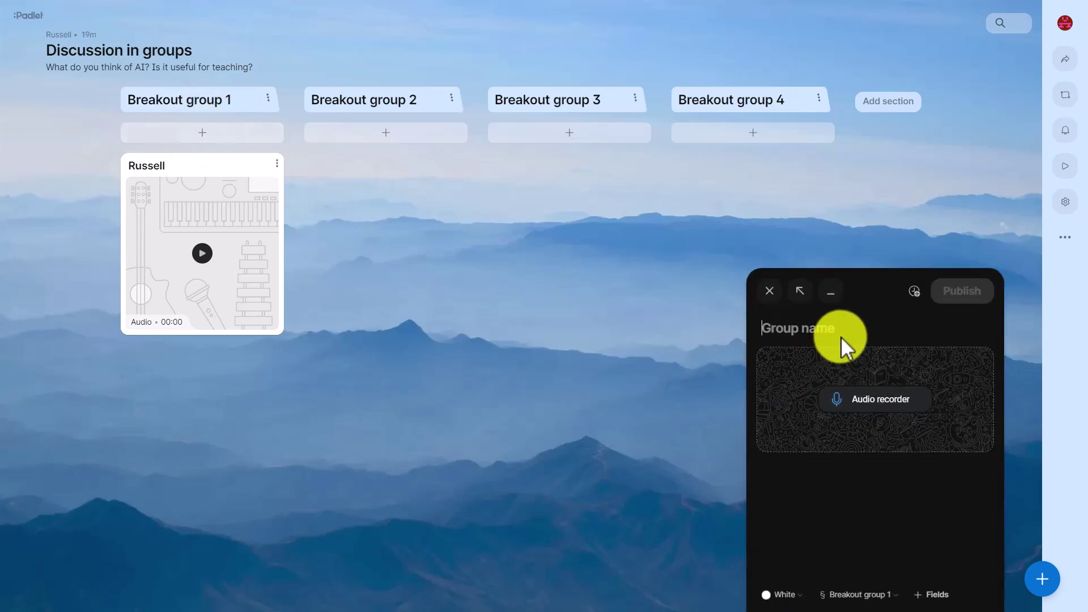
pyautogui.write('Sandra')
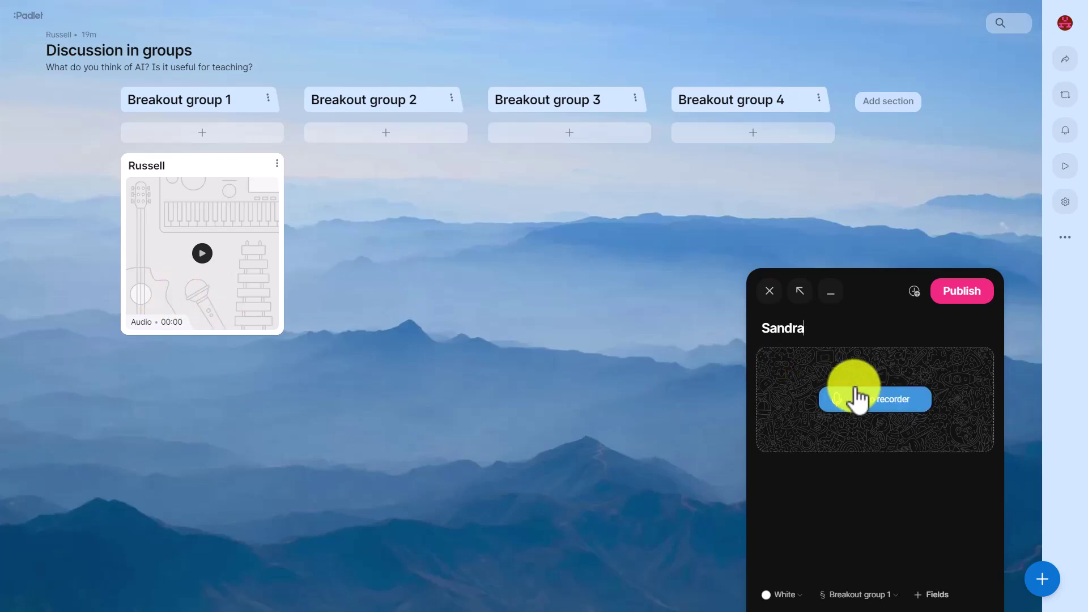
pyautogui.click(881, 401)
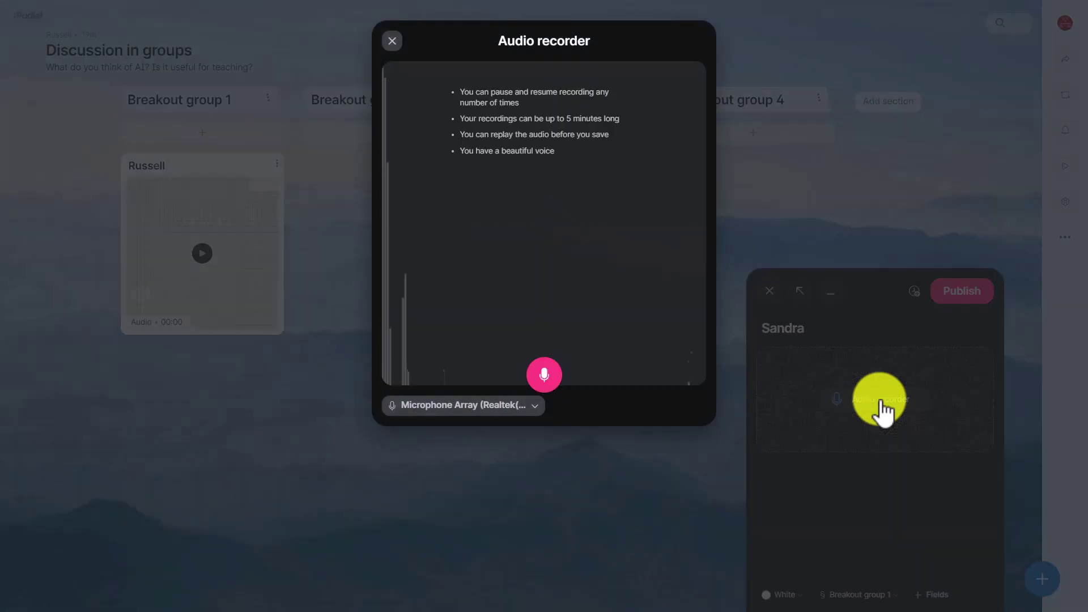
pyautogui.click(544, 374)
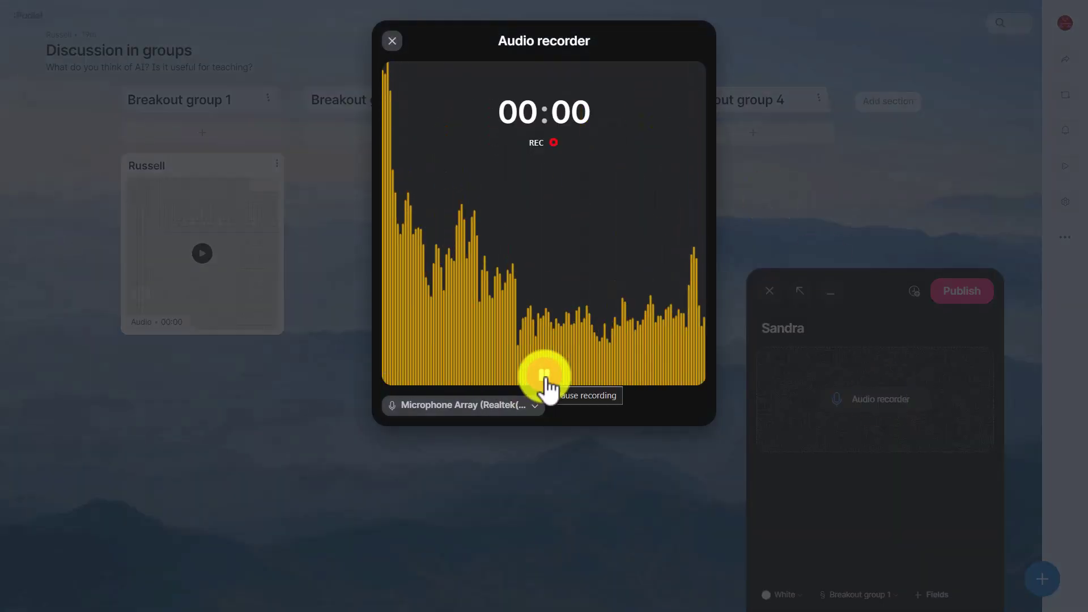
pyautogui.click(545, 375)
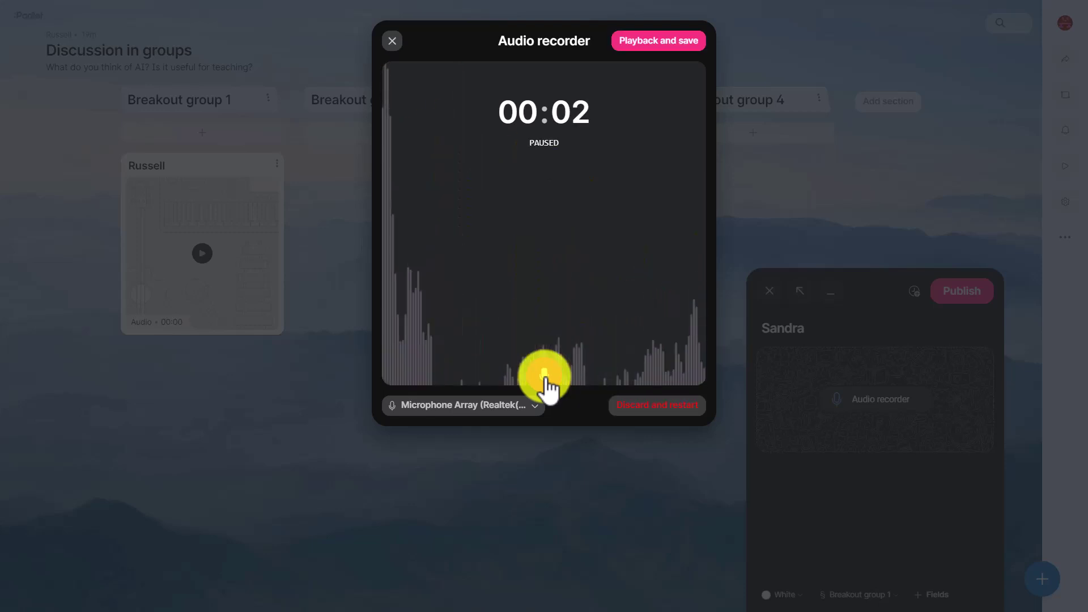
pyautogui.click(657, 41)
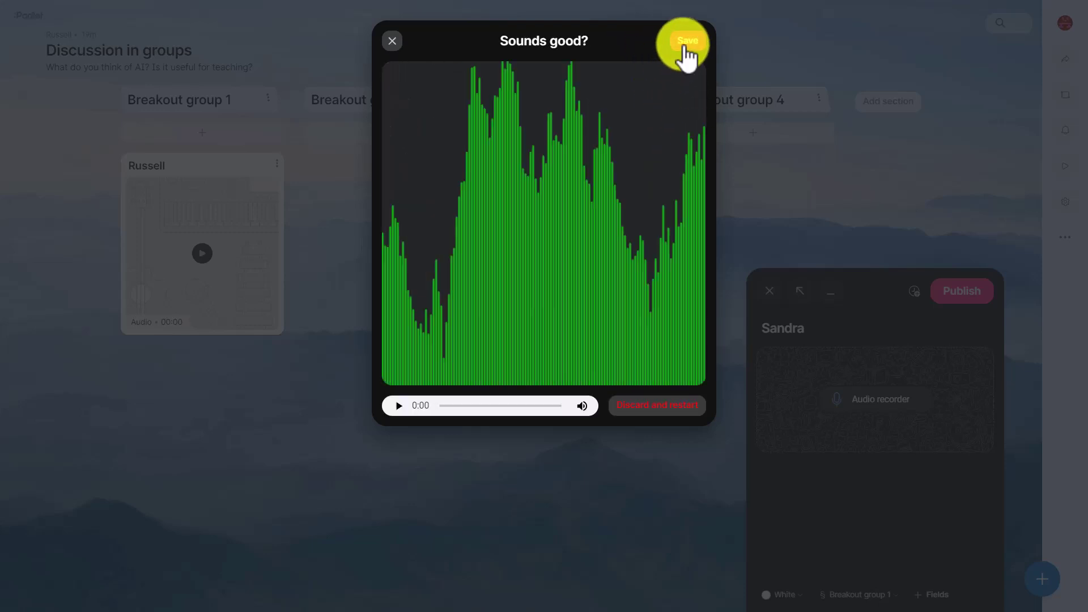
pyautogui.click(686, 43)
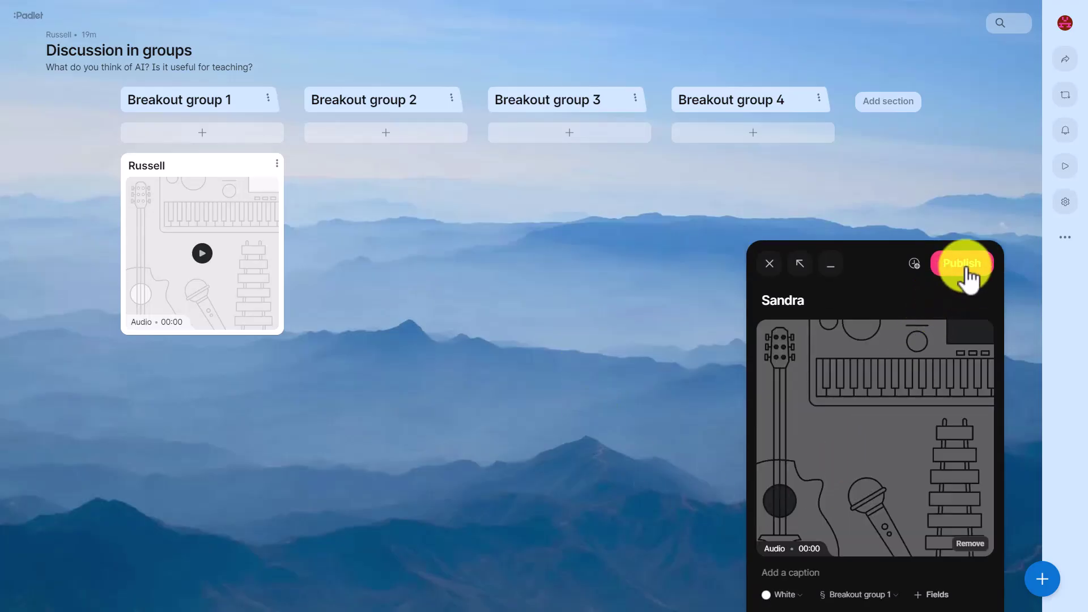
pyautogui.click(965, 267)
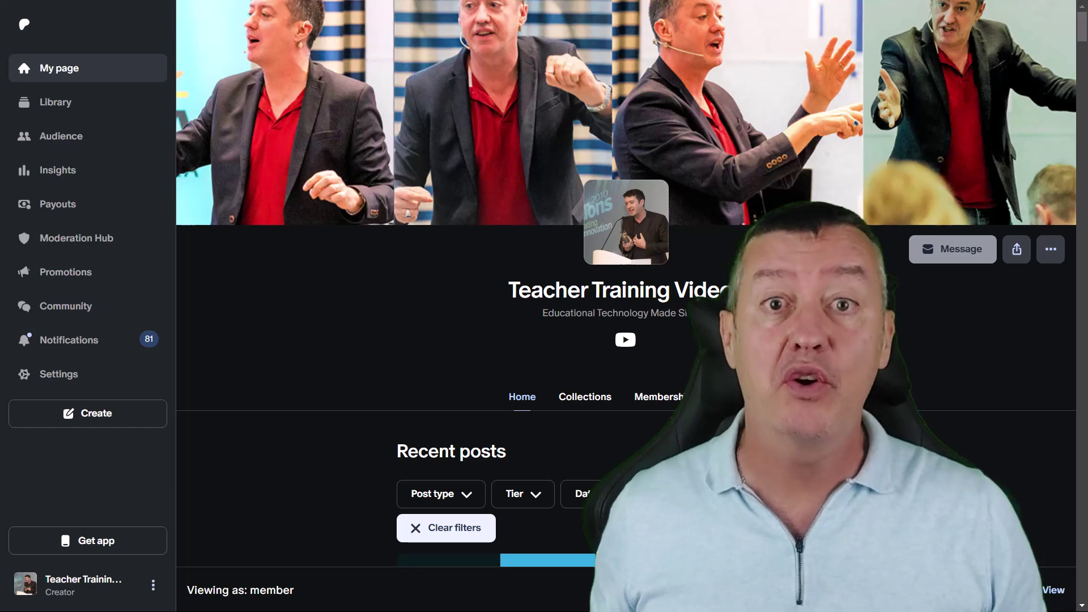
pyautogui.scroll(-6, 626, 306)
pyautogui.scroll(-8, 626, 306)
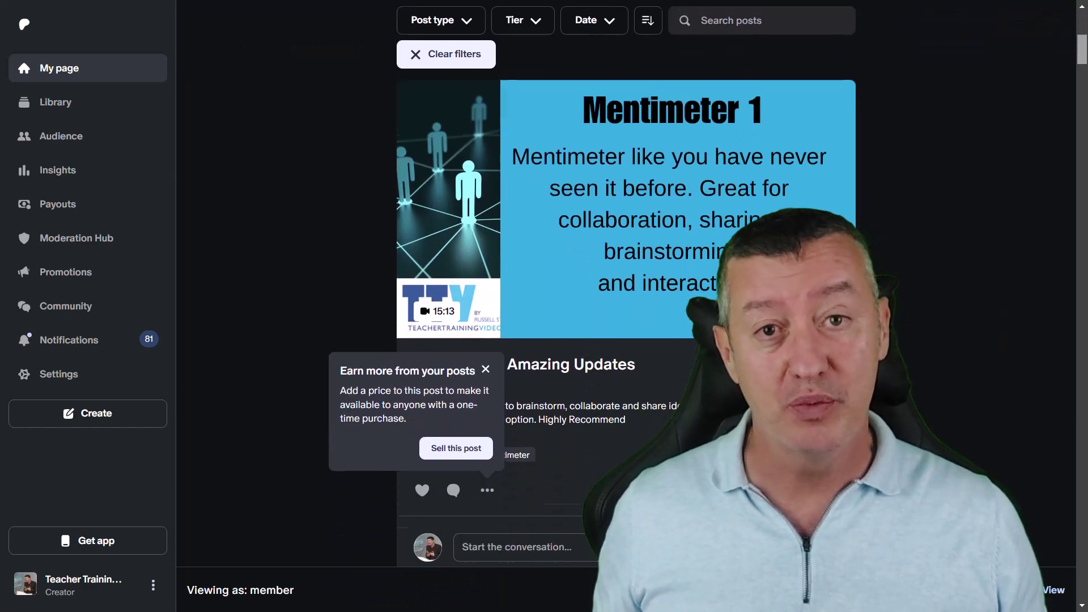
pyautogui.scroll(-9, 626, 306)
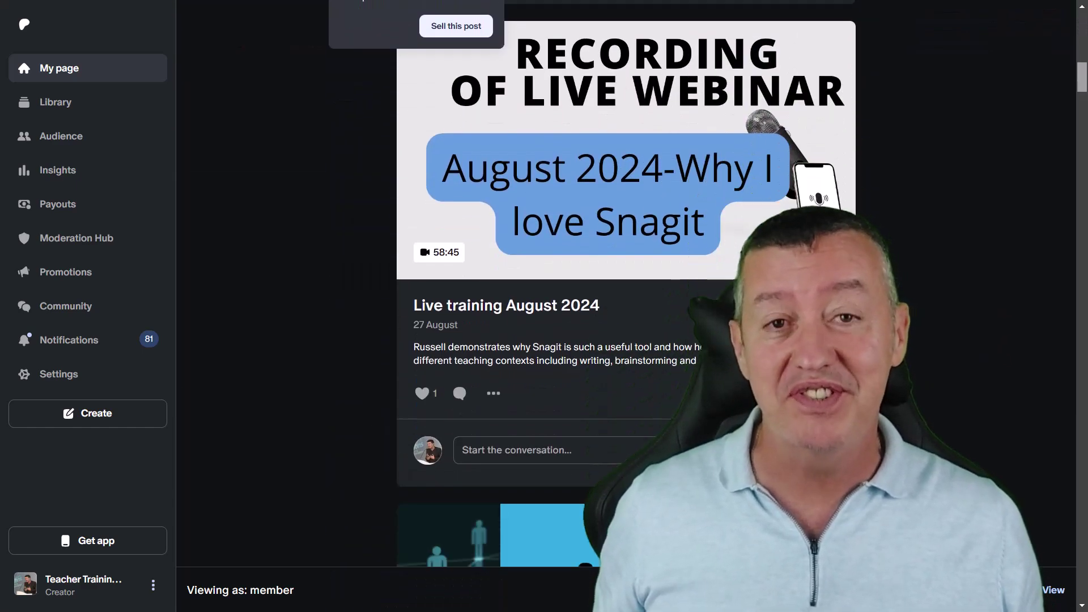
pyautogui.scroll(-10, 626, 306)
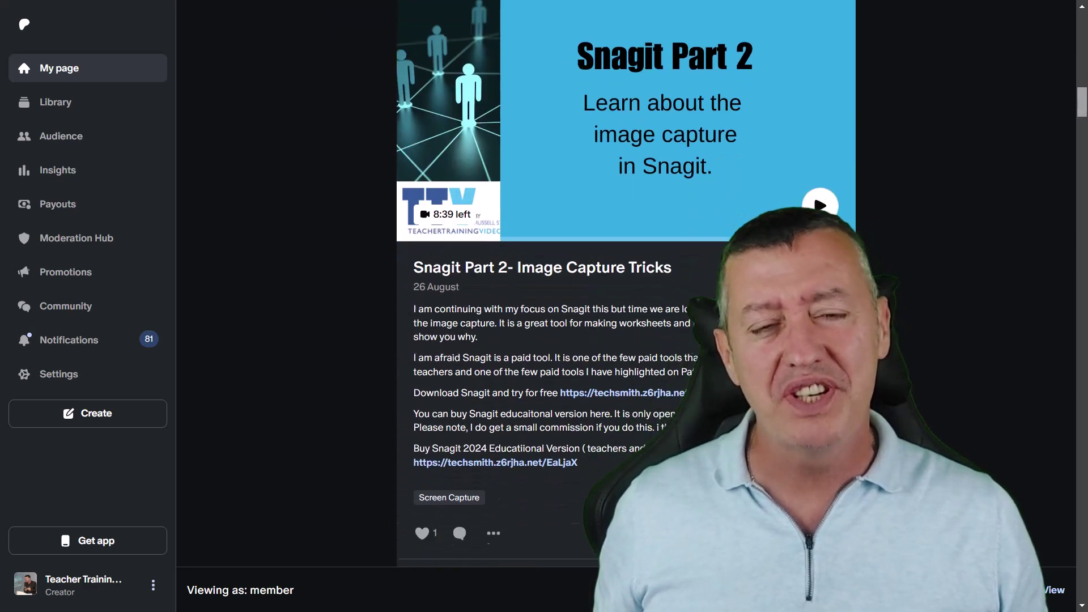
pyautogui.scroll(-10, 626, 306)
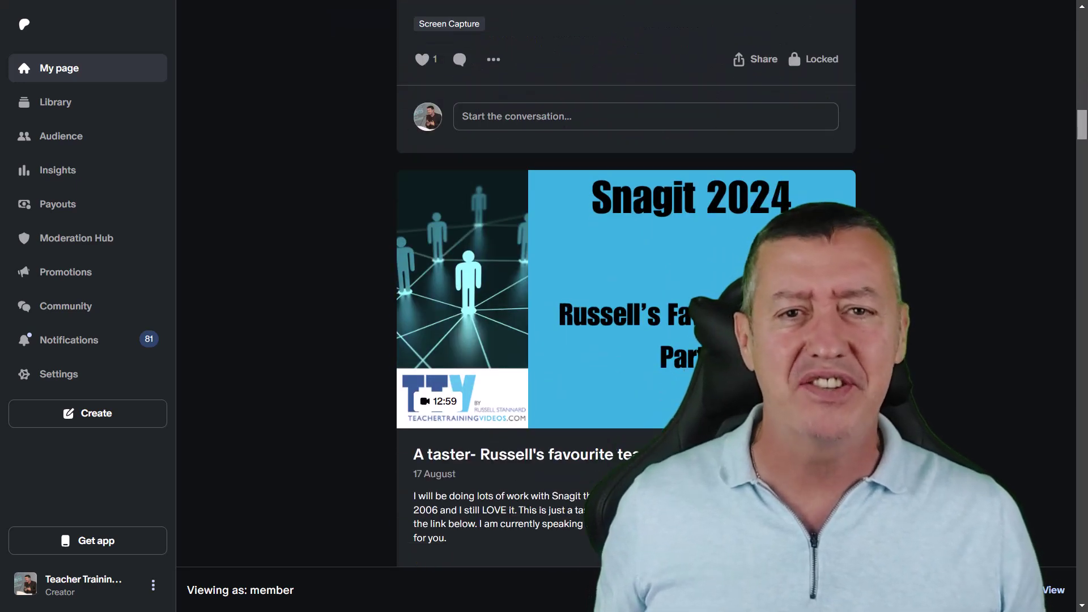
pyautogui.scroll(-4, 626, 306)
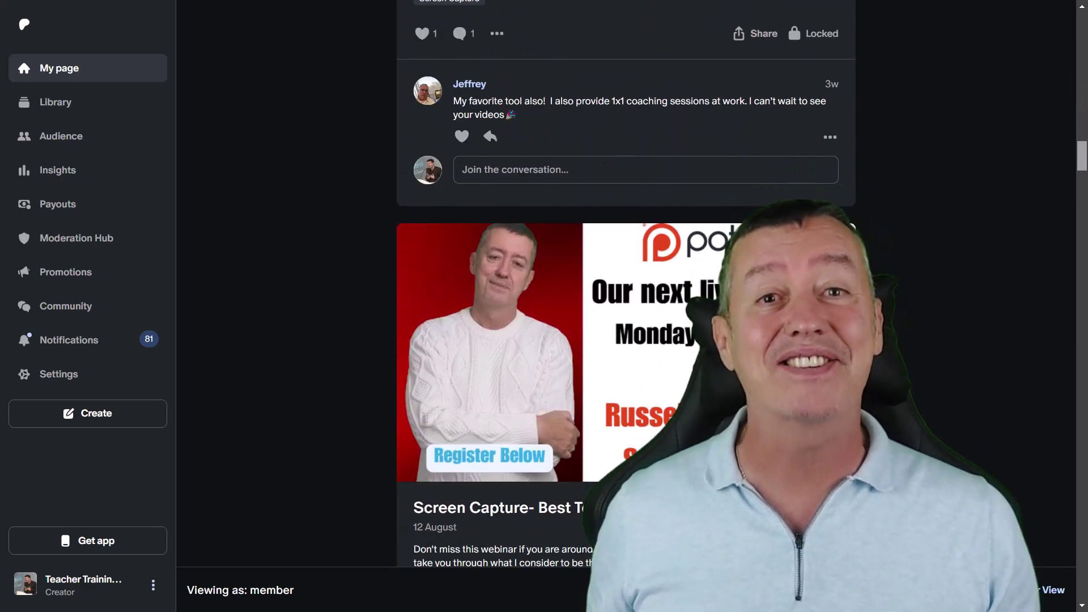
pyautogui.scroll(-10, 627, 307)
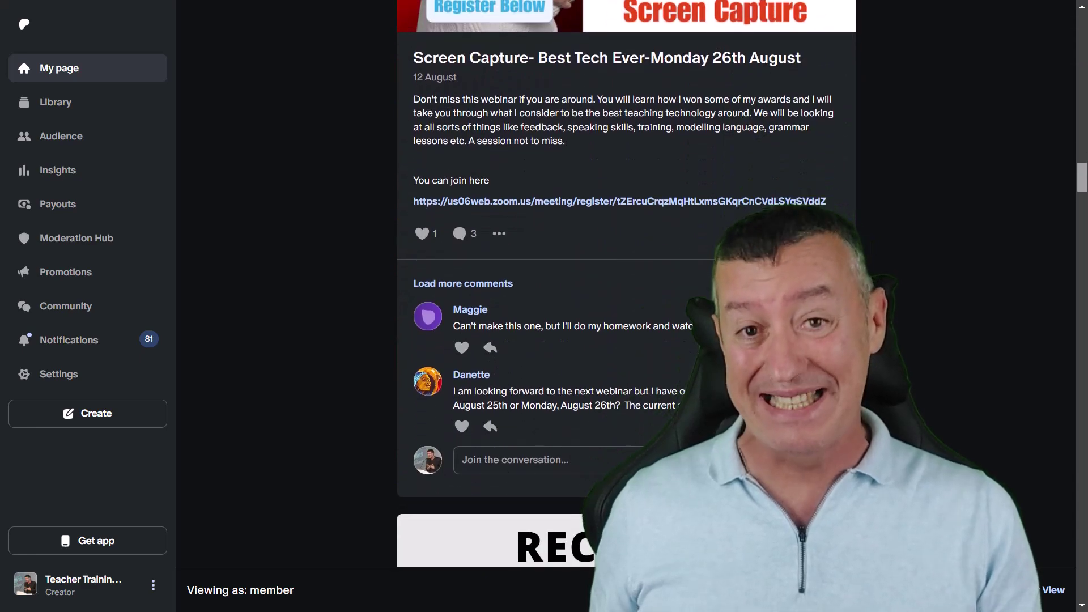
pyautogui.scroll(-10, 626, 306)
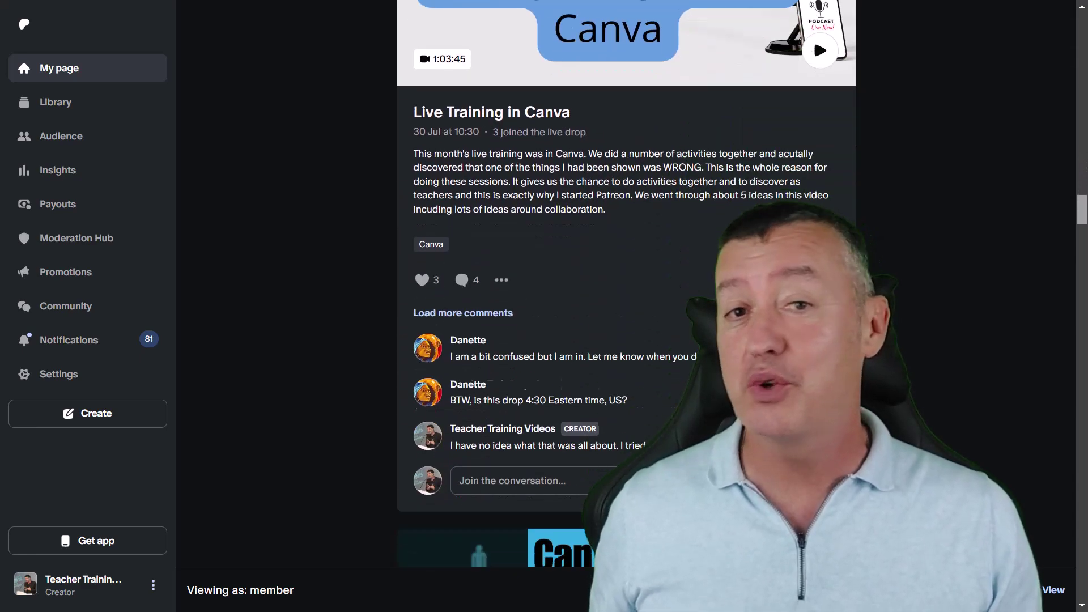
pyautogui.scroll(-3, 626, 307)
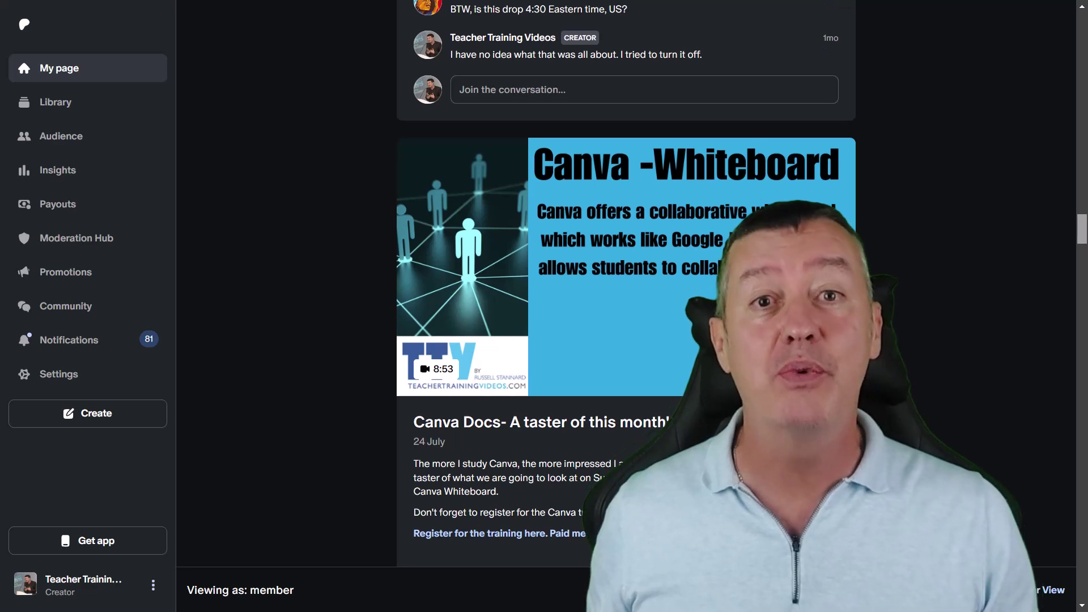